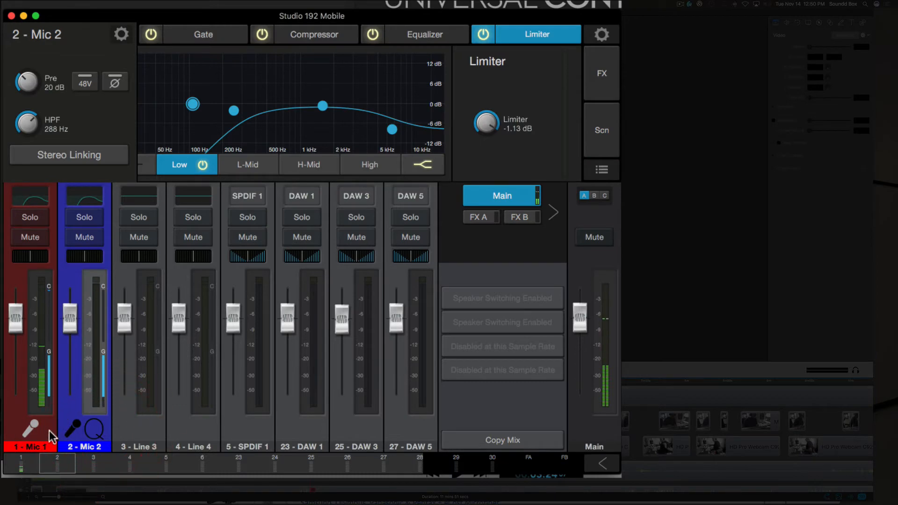
- Compare the Mic 1 and Mic 2 channel strip settings in the Studio 192 Mobile mixer
left_click(49, 433)
left_click(100, 437)
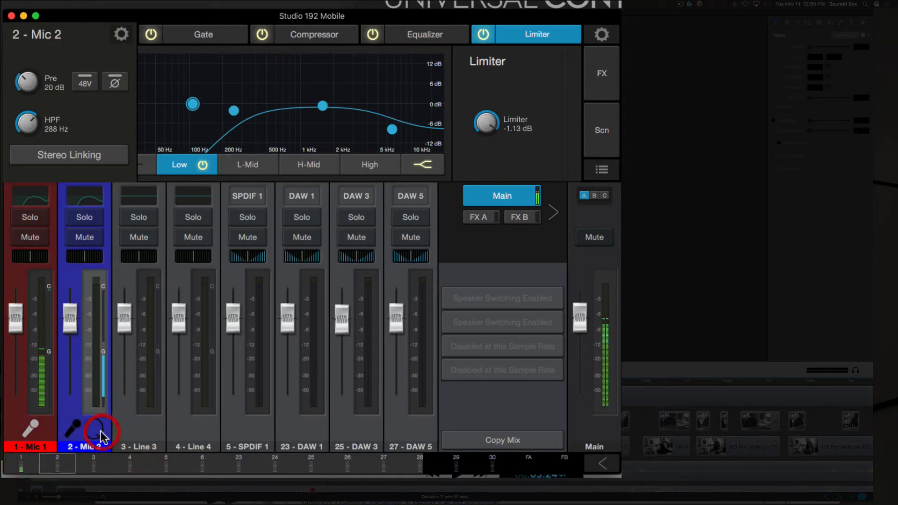
left_click(49, 434)
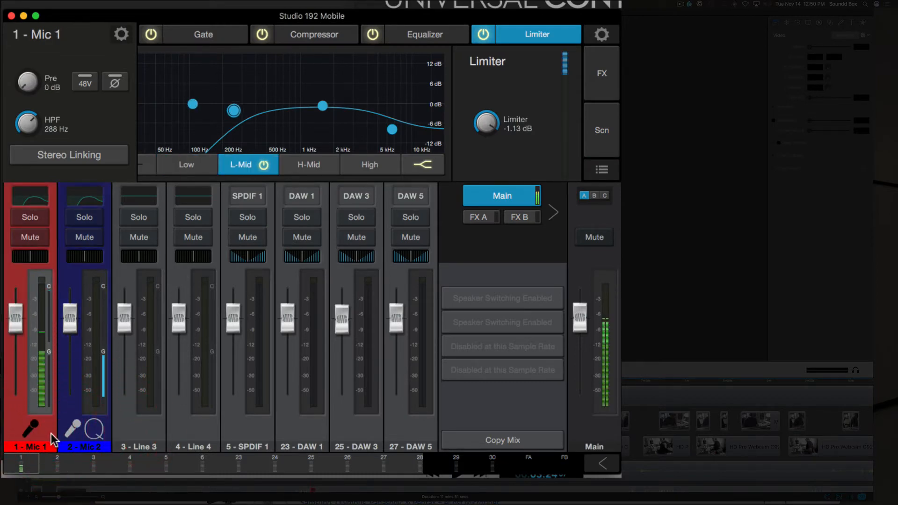
- Close the Studio 192 Mobile mixer and switch to the Kreatve pt2 project in ScreenFlow
left_click(11, 17)
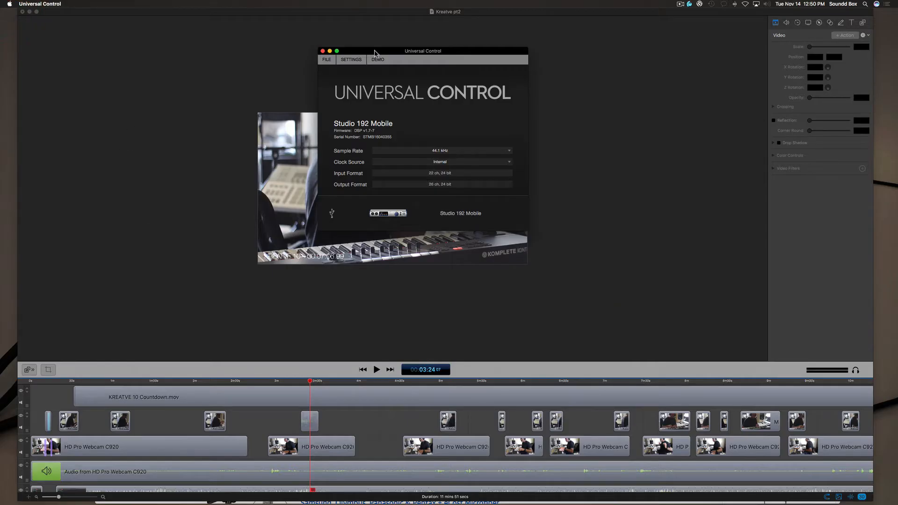
left_click(191, 106)
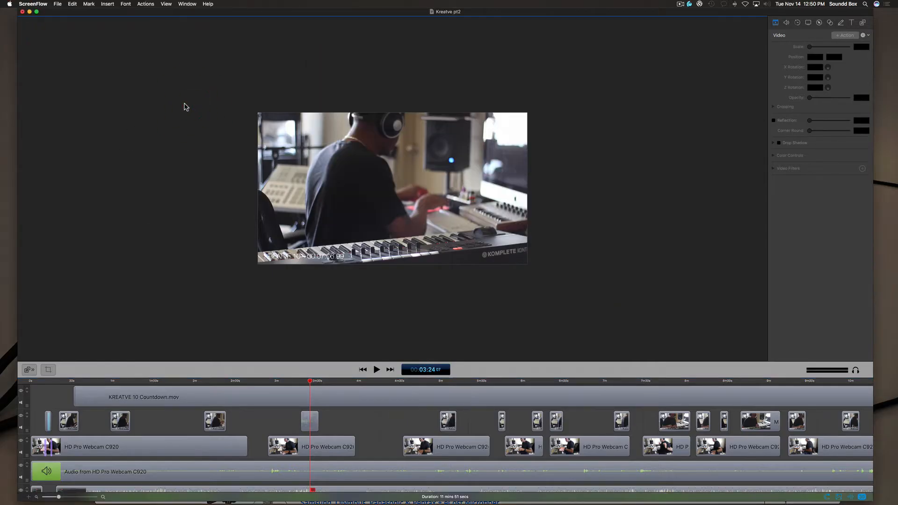
left_click_drag(256, 15, 261, 14)
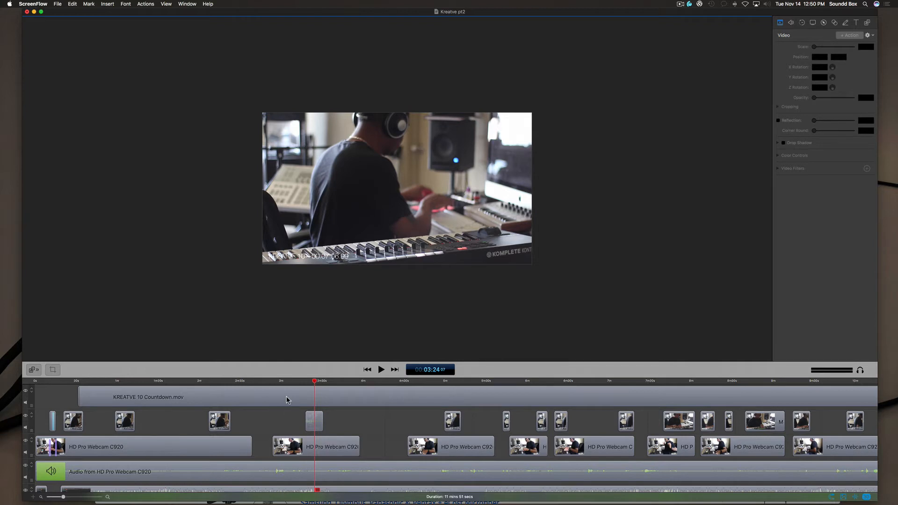
- Preview the camera angles at about 3:09 and 3:22 on the timeline, finishing with the playhead at 4:46
left_click(295, 381)
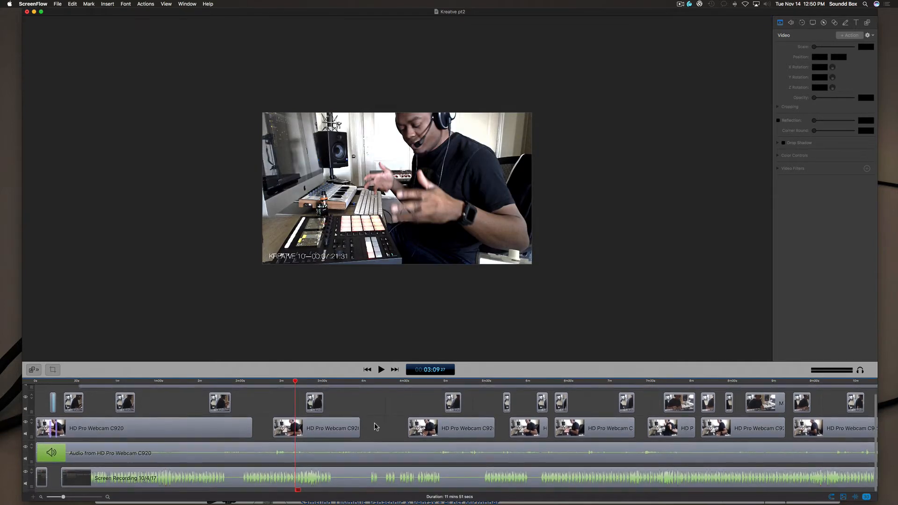
scroll(374, 423, "up", 1)
scroll(374, 426, "down", 1)
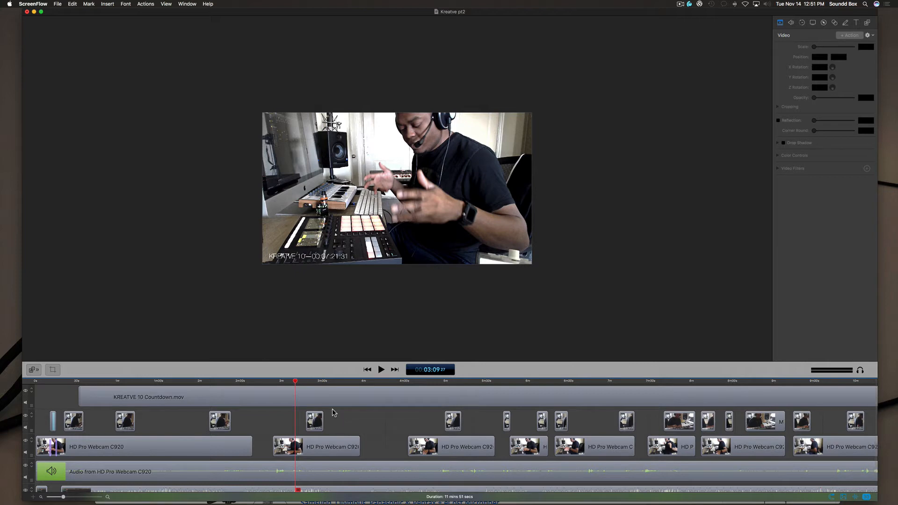
left_click(312, 381)
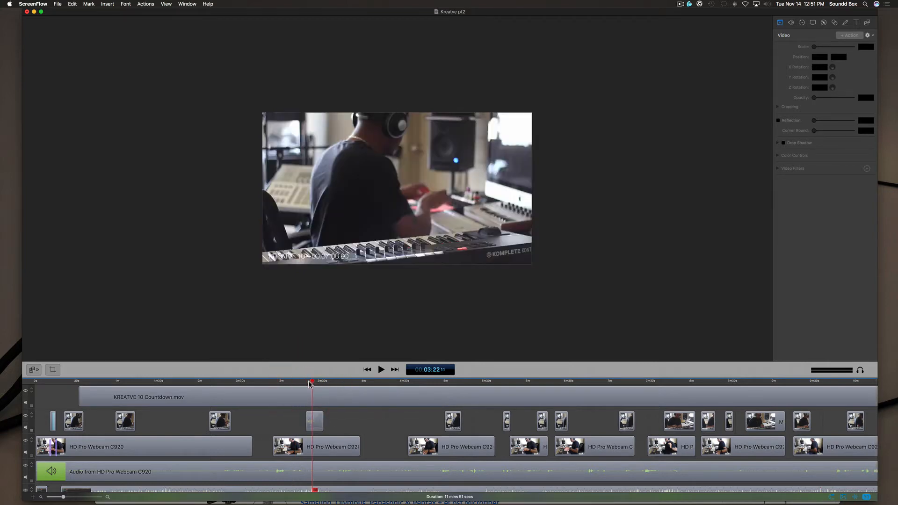
left_click(298, 381)
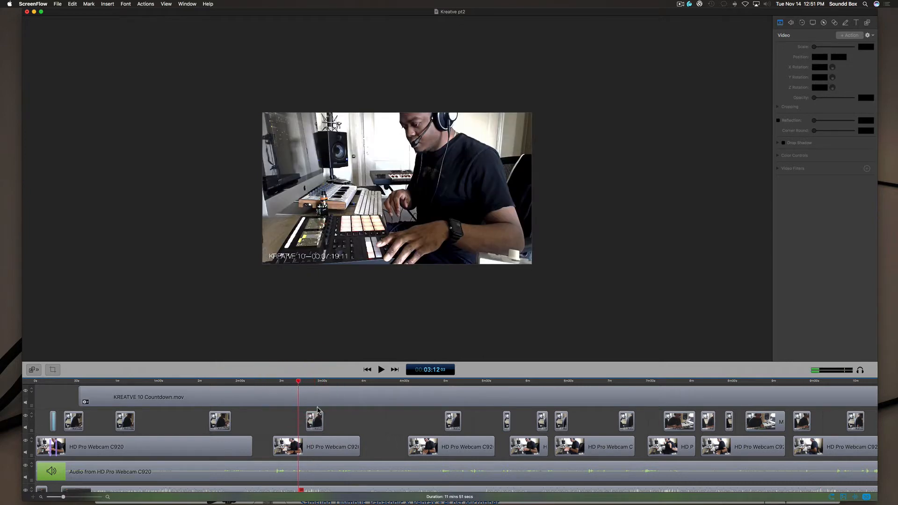
left_click(426, 381)
- Select the Screen Recording 10/4/17 clip and set its audio volume to 64%
scroll(469, 391, "down", 2)
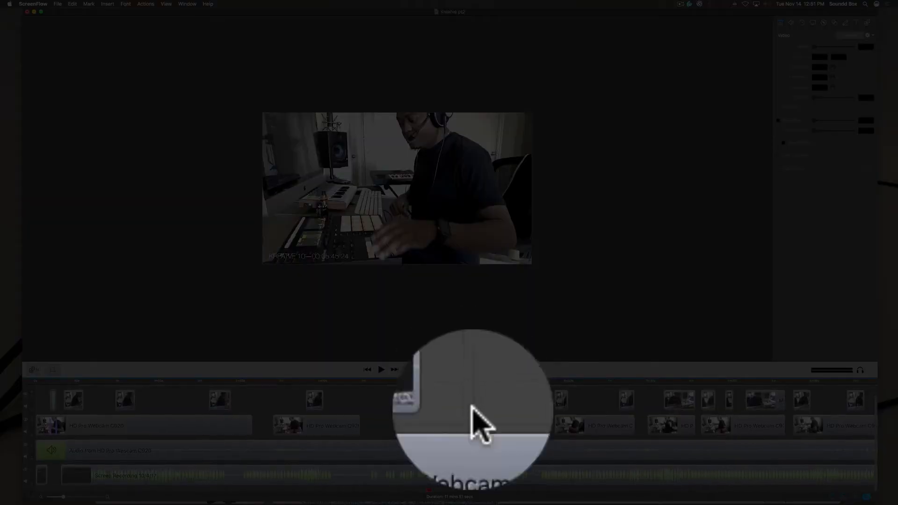
left_click(494, 477)
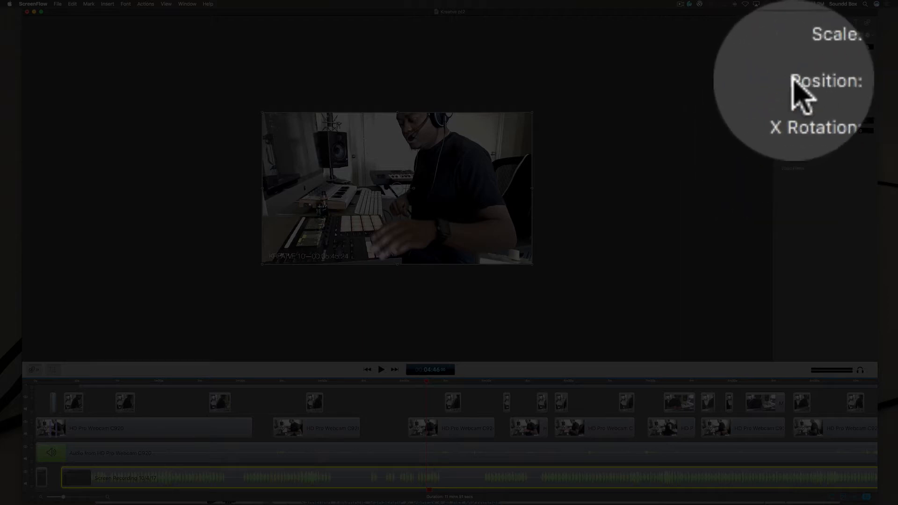
left_click(790, 79)
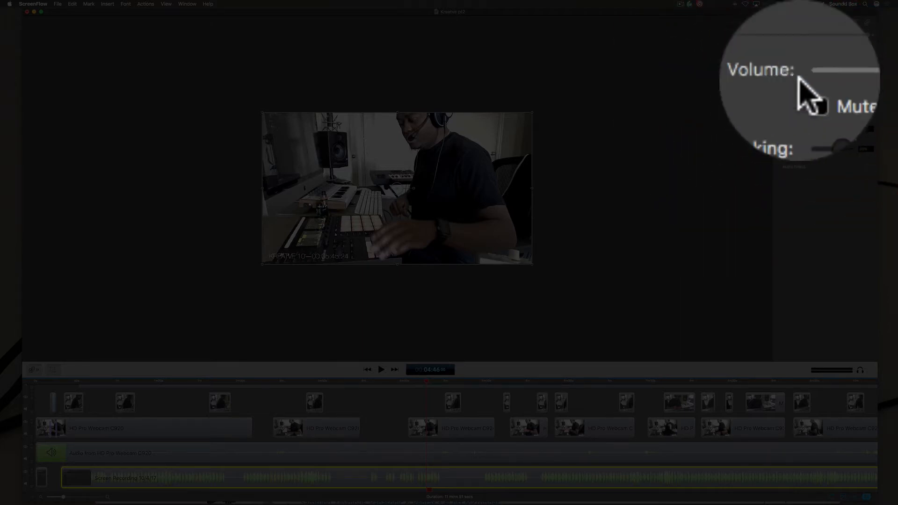
left_click(816, 78)
left_click_drag(816, 78, 818, 77)
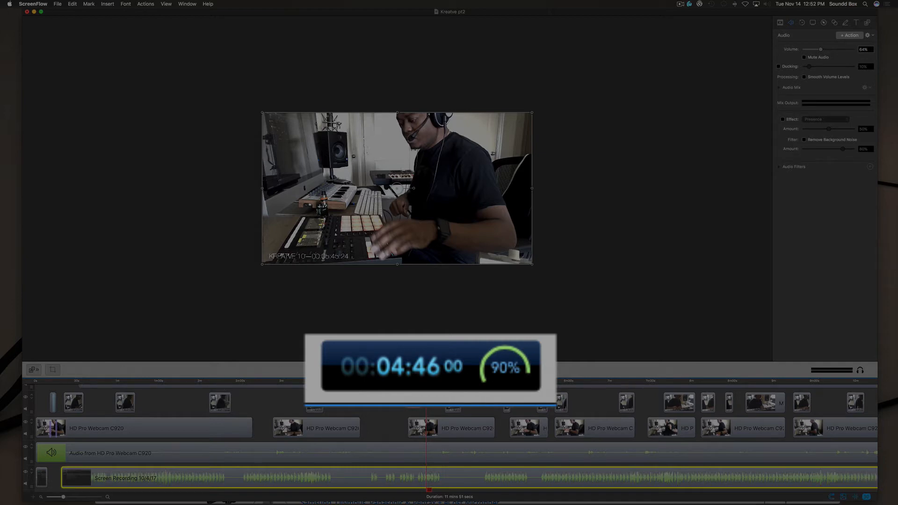
- Select the KREATVE 10 Countdown.mov clip and show the text properties
key("super+minus")
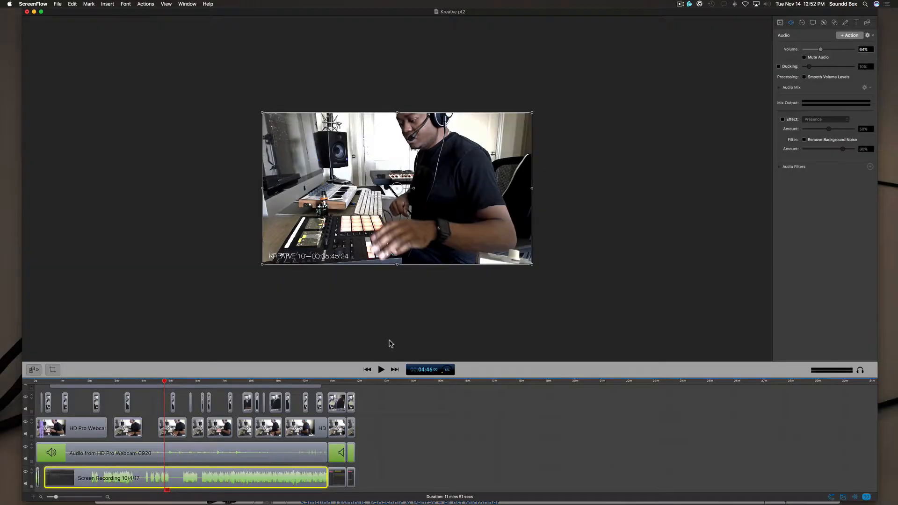
key("super+plus")
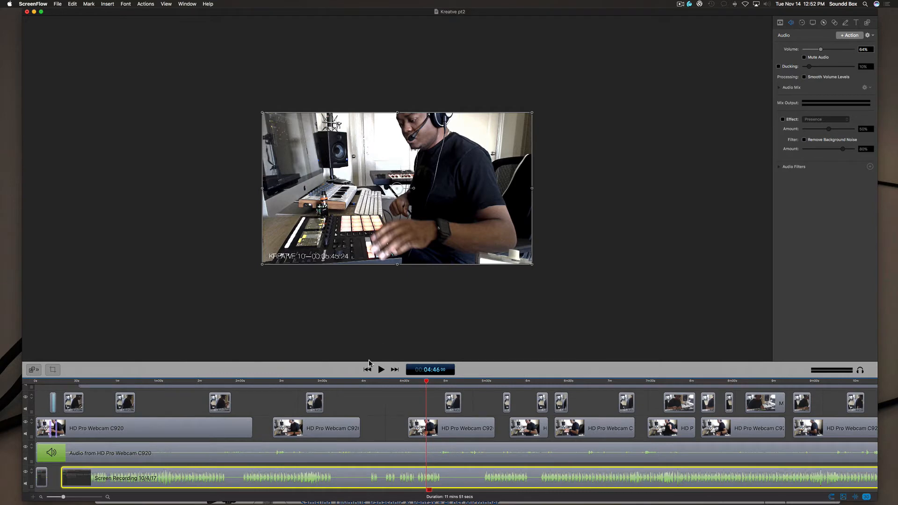
scroll(220, 419, "up", 1)
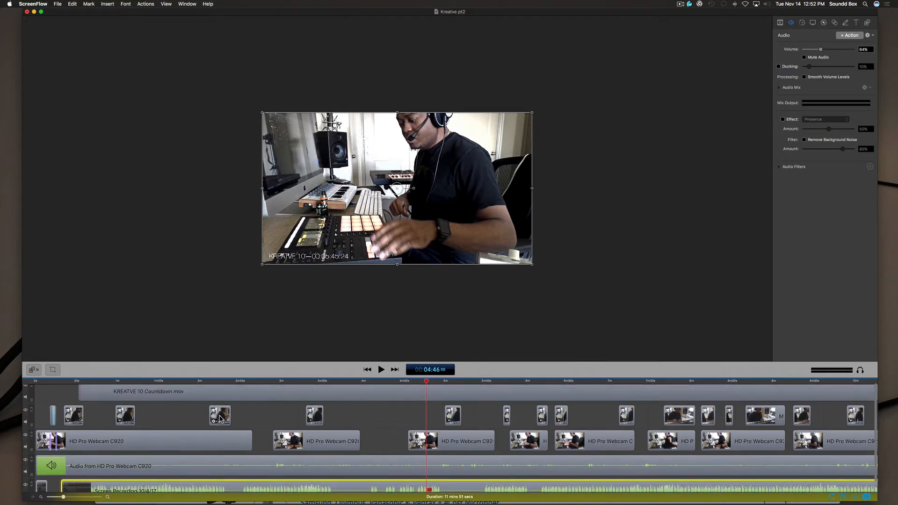
left_click(231, 394)
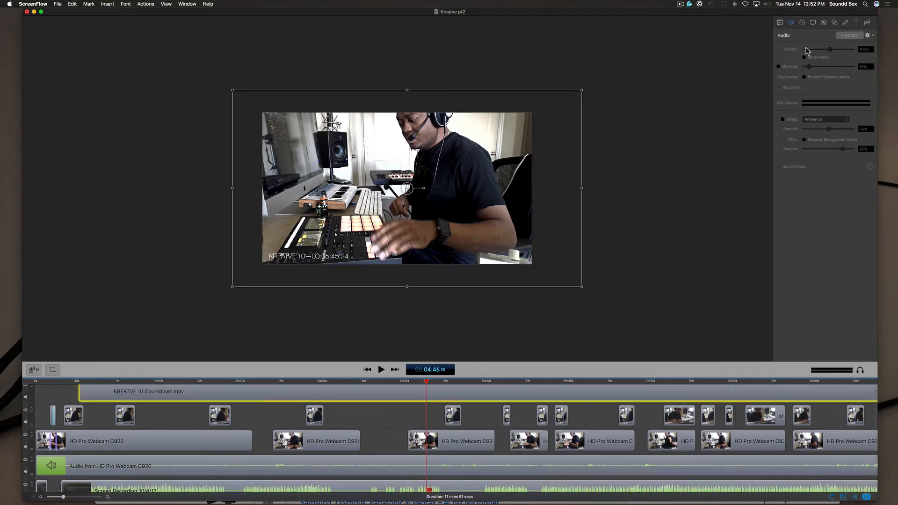
left_click(856, 23)
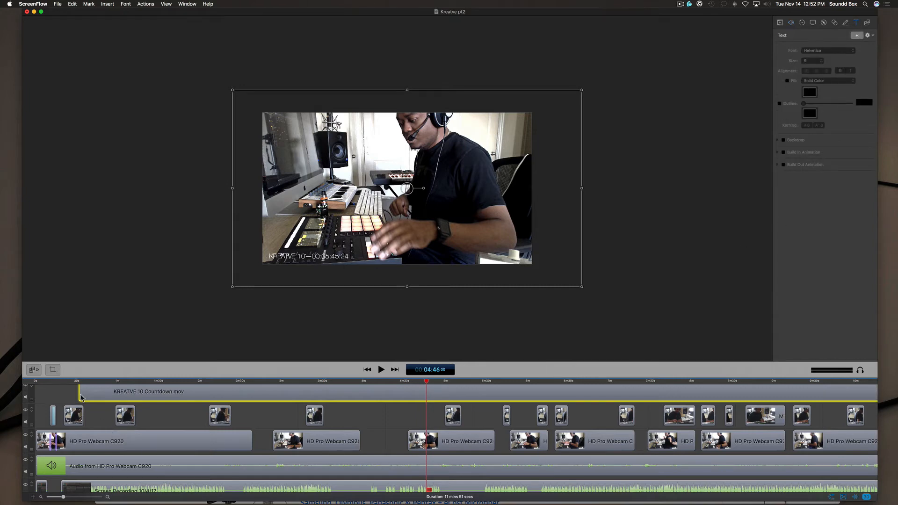
- Add a text clip above the countdown at 4:46, extend its end to about 5:40, and place the playhead at 5:11
scroll(101, 421, "down", 2)
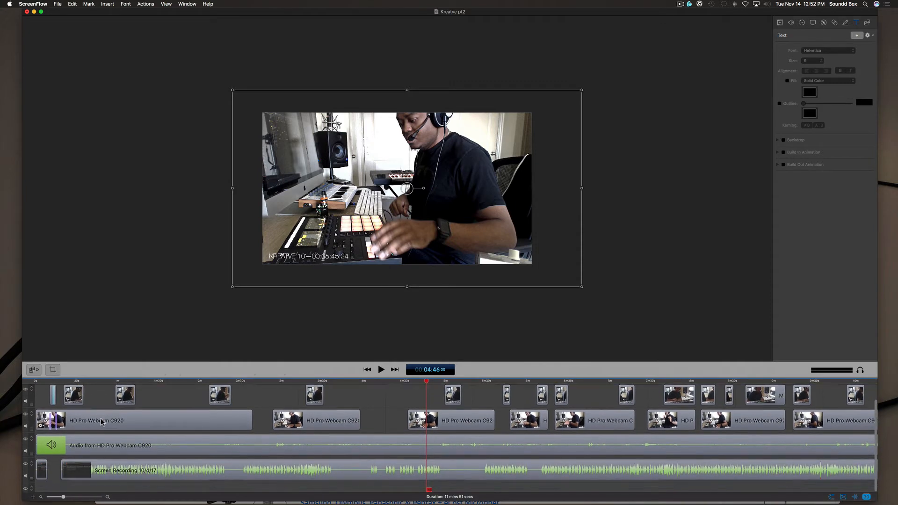
scroll(101, 422, "up", 2)
scroll(164, 426, "right", 10)
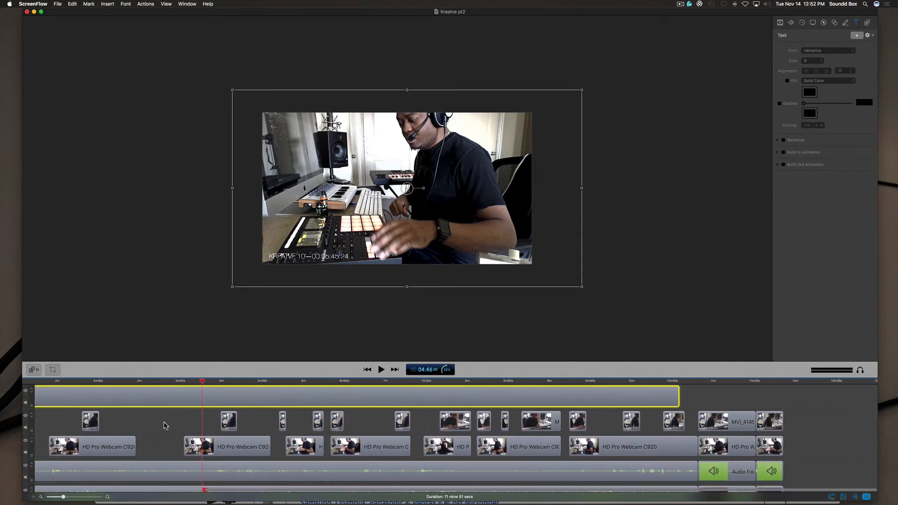
scroll(164, 423, "left", 10)
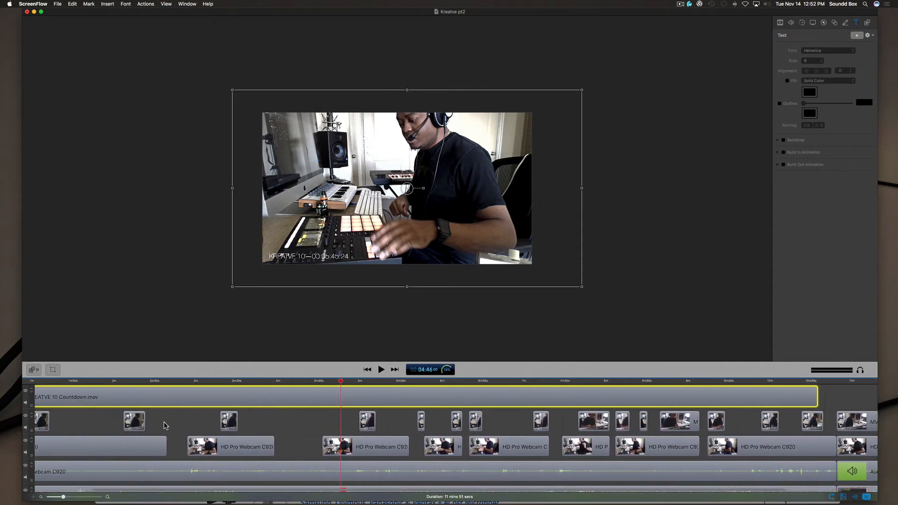
left_click(856, 35)
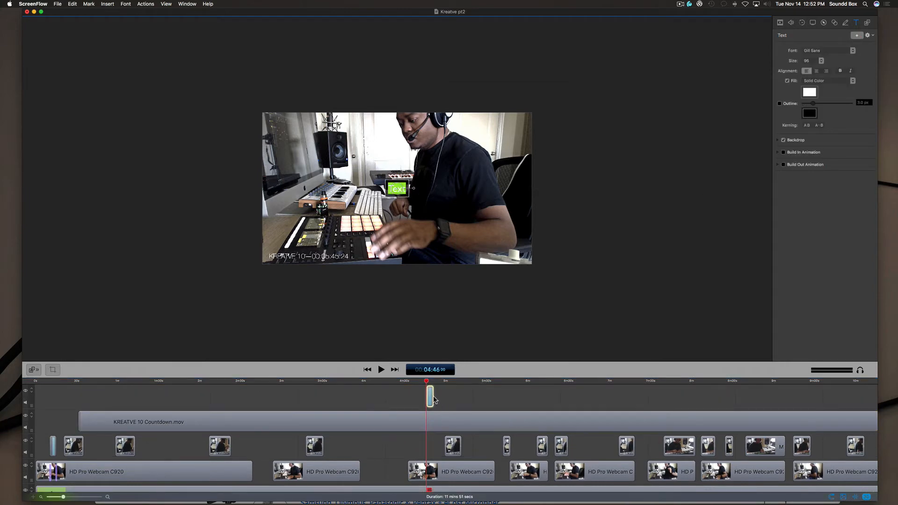
left_click(438, 401)
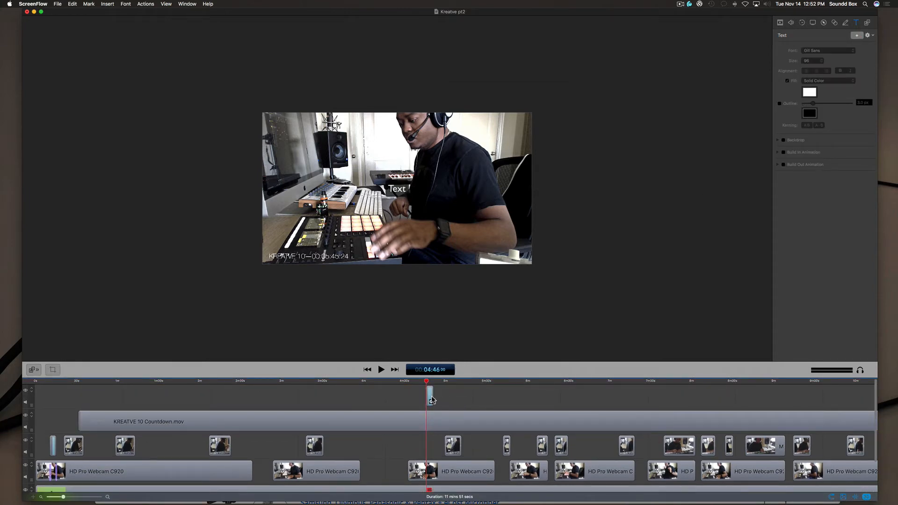
left_click_drag(434, 397, 499, 397)
left_click(461, 382)
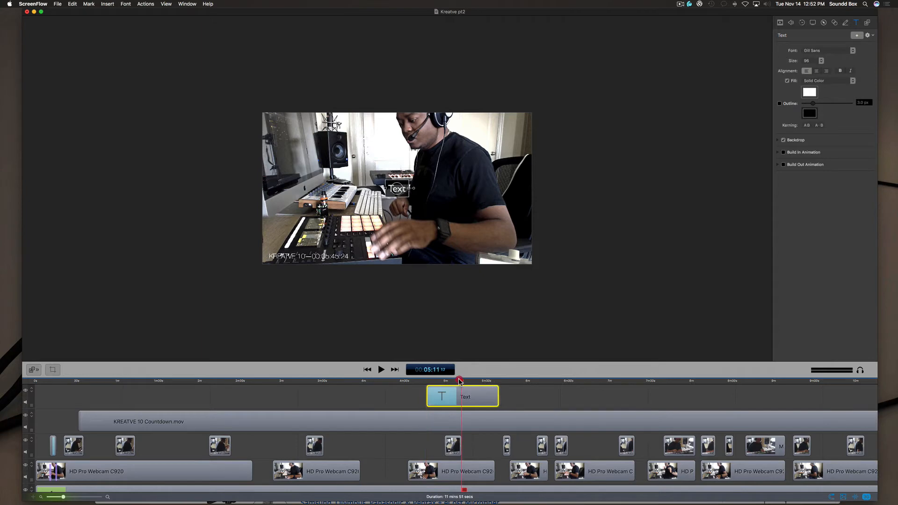
- Browse the available fonts for the text clip without choosing one
left_click(828, 51)
scroll(836, 191, "down", 10)
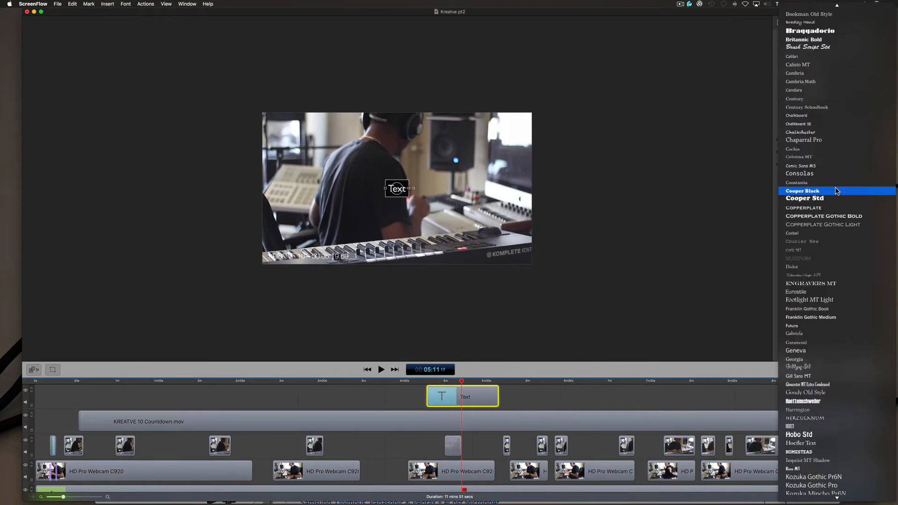
scroll(836, 191, "down", 4)
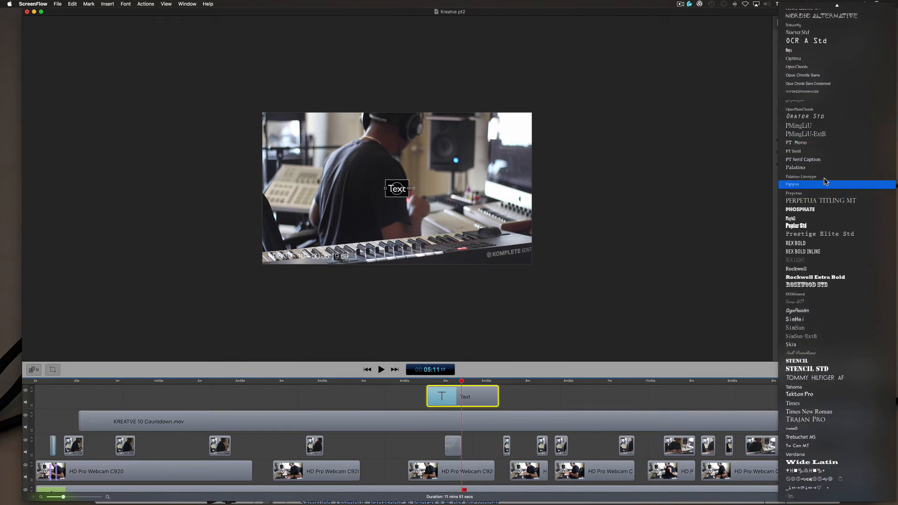
left_click(775, 117)
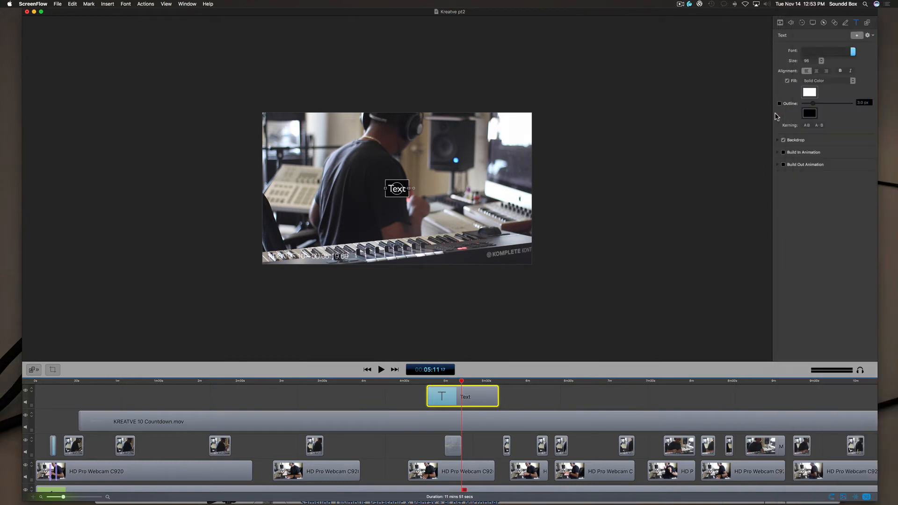
- Show the audio properties of the Screen Recording 10/4/17 clip and expand its Audio Mix channels
left_click(790, 23)
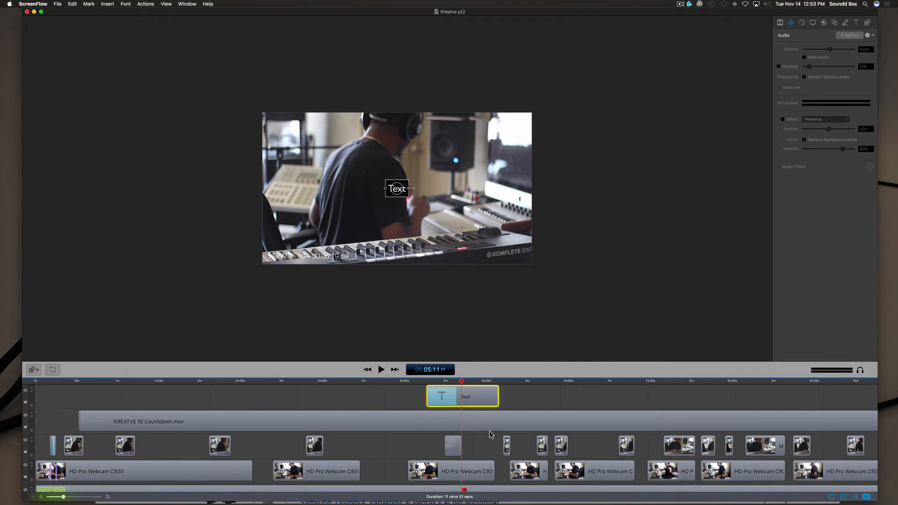
scroll(491, 467, "down", 3)
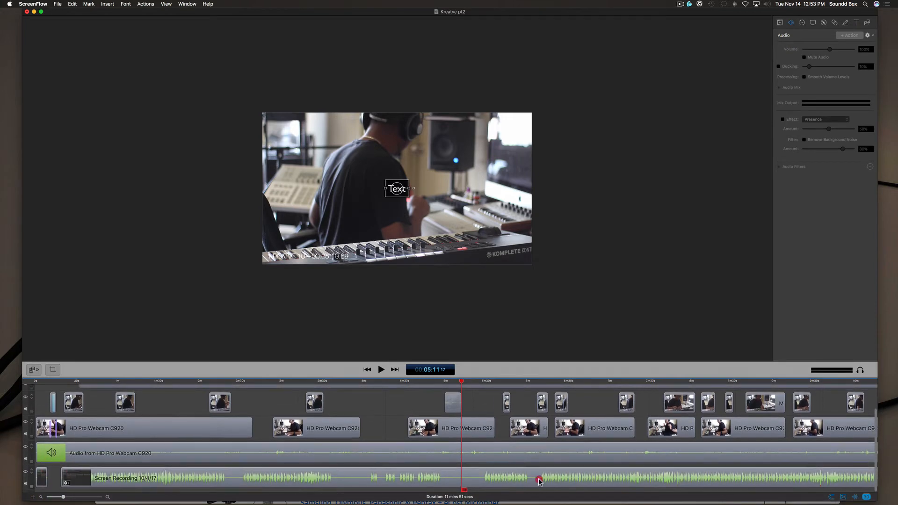
left_click(538, 482)
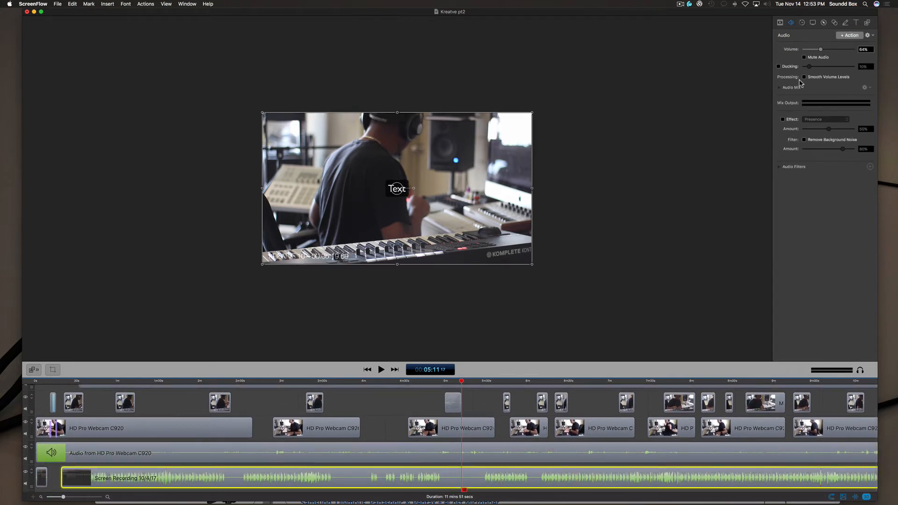
left_click(779, 87)
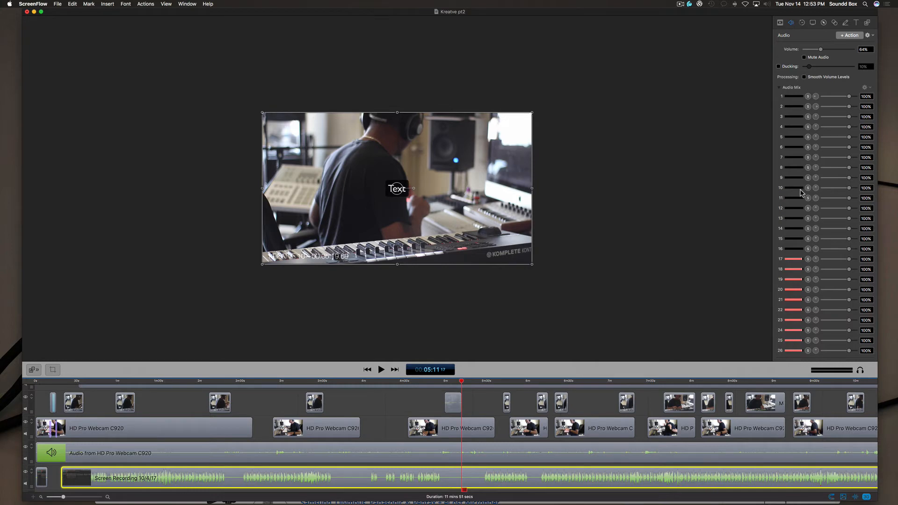
- Adjust the stereo pan of channel 2 in the screen recording's Audio Mix
left_click(817, 108)
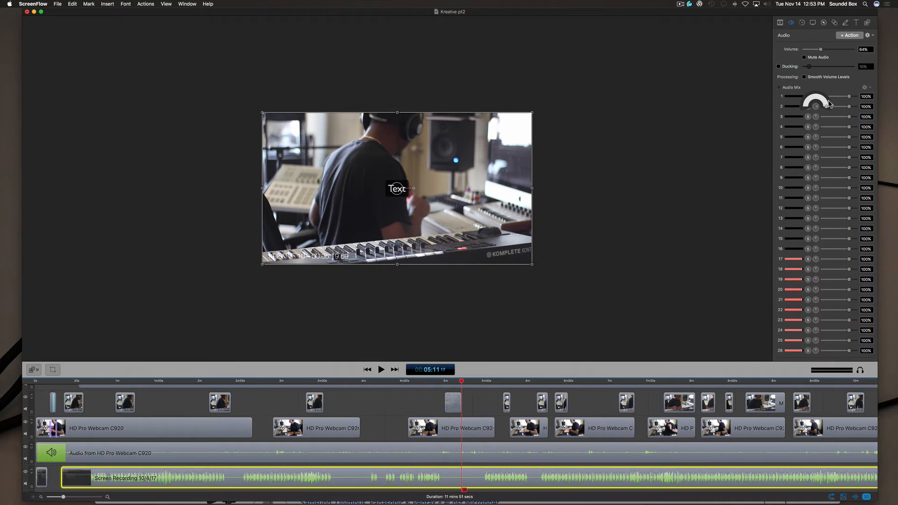
left_click_drag(814, 94, 824, 116)
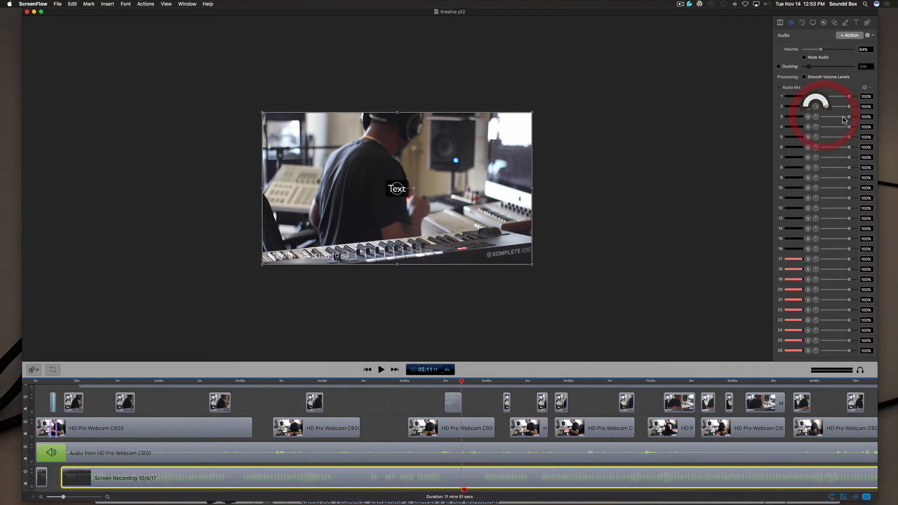
left_click(837, 114)
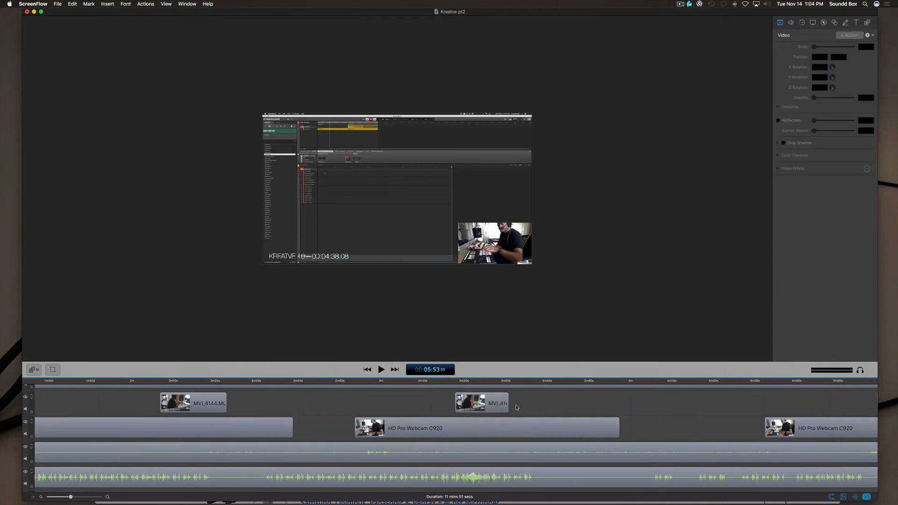
- Move the playhead to 3:40 and expand the video filters of the HD Pro Webcam C920 clip
left_click(502, 408)
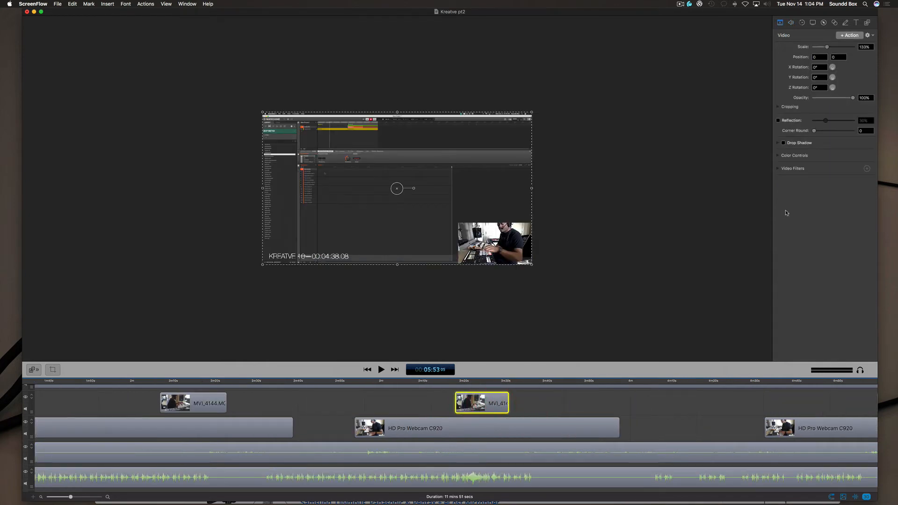
left_click(436, 430)
left_click(548, 382)
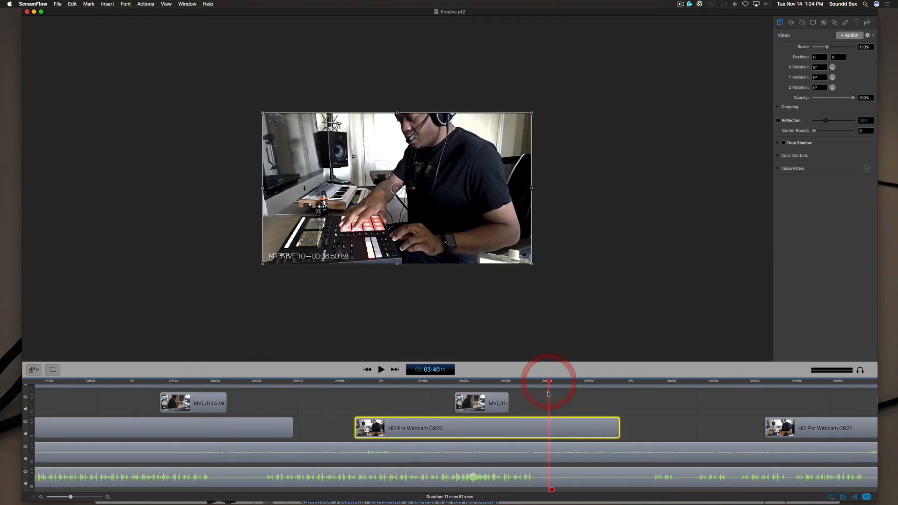
left_click(779, 168)
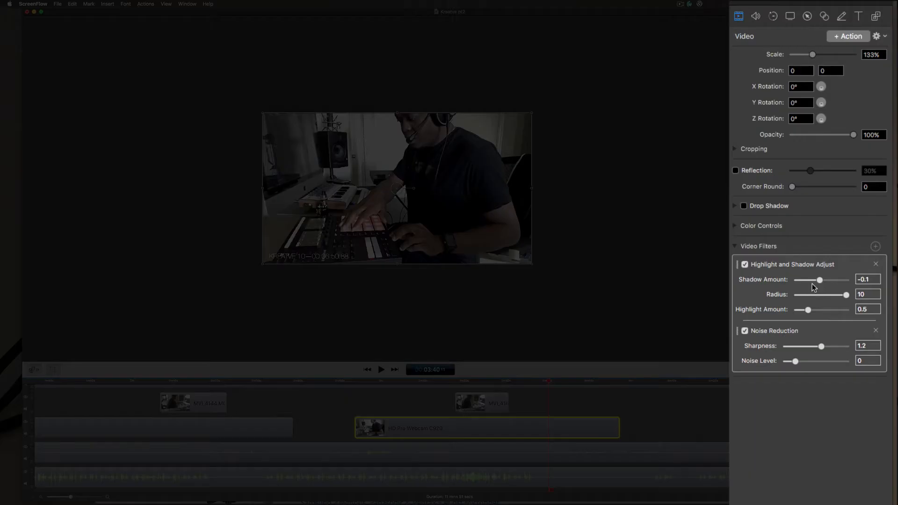
- Add the Photo Effect Chrome color effect to the webcam clip's video filters
left_click(874, 246)
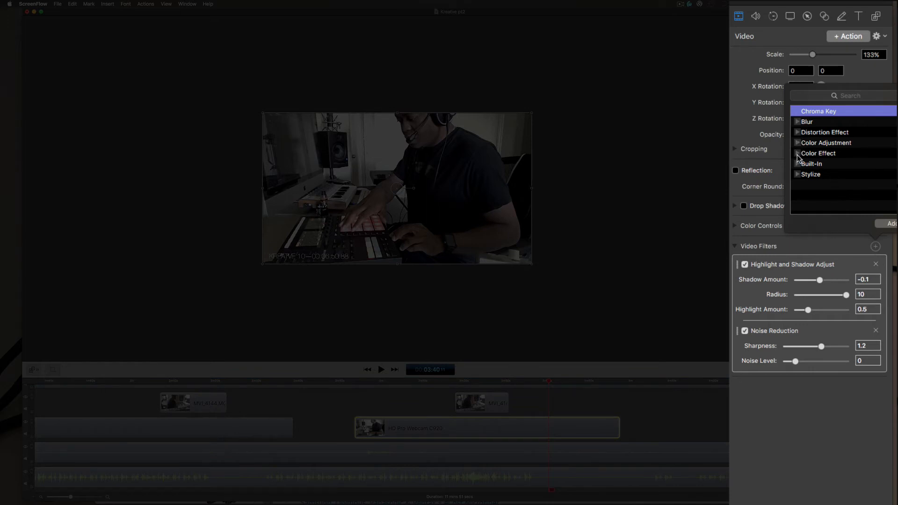
left_click(798, 153)
scroll(835, 198, "down", 5)
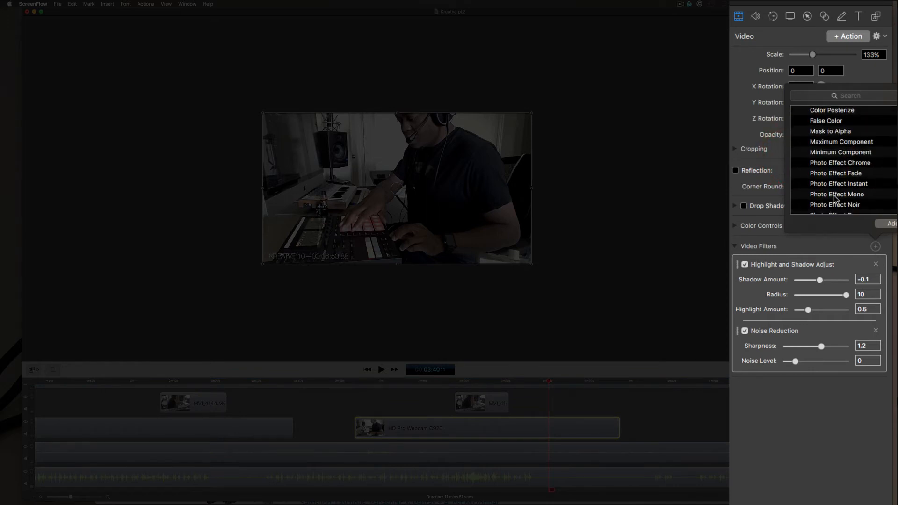
double_click(836, 163)
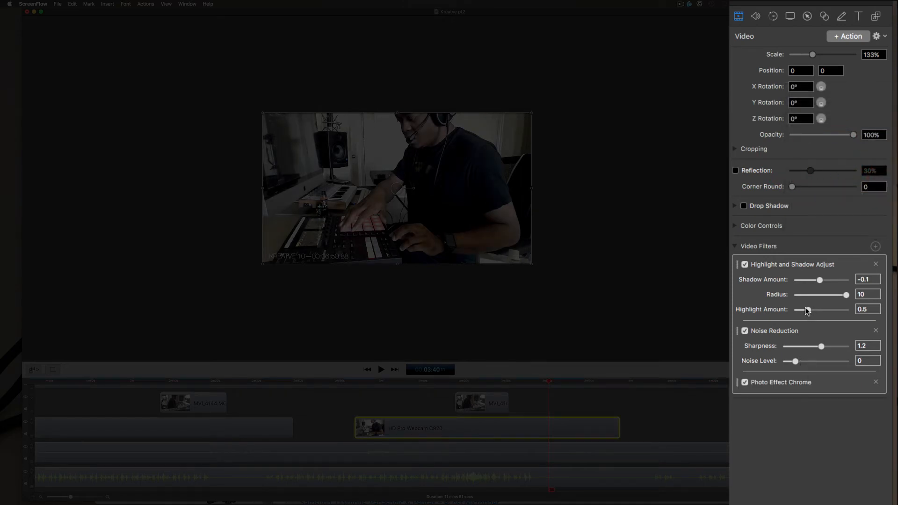
- Raise the Noise Level slider and set Highlight and Shadow Adjust to shadow amount 1, radius 5.2 and highlight amount 0.7
left_click_drag(794, 361, 822, 350)
left_click_drag(819, 281, 806, 296)
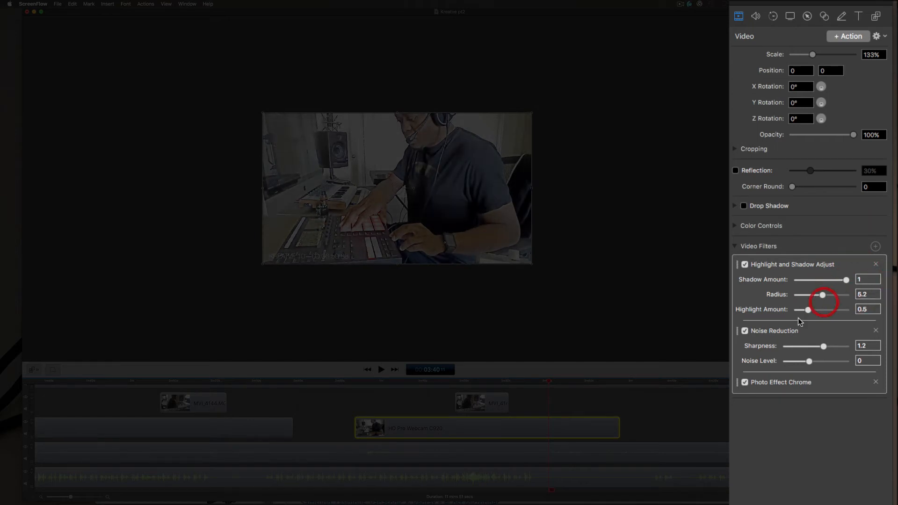
mouse_move(808, 310)
left_mouse_down()
mouse_move(835, 310)
mouse_move(823, 310)
left_mouse_up()
- Add the Bloom filter from the Stylize category with radius 100 and intensity 0.4
left_click(874, 247)
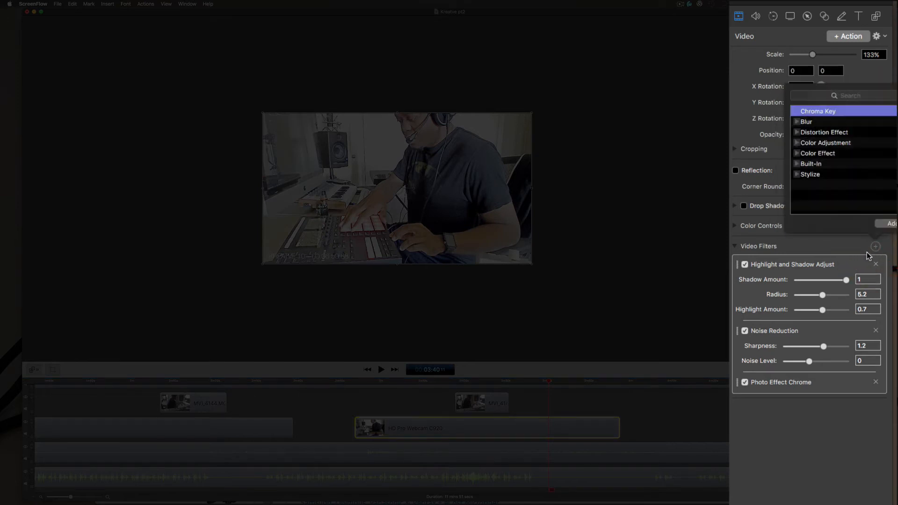
left_click(797, 174)
scroll(812, 183, "down", 5)
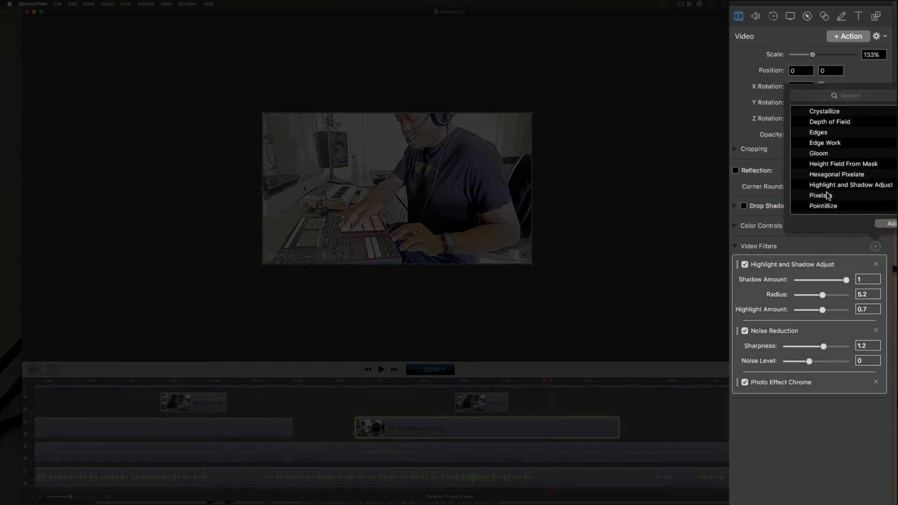
scroll(826, 177, "up", 2)
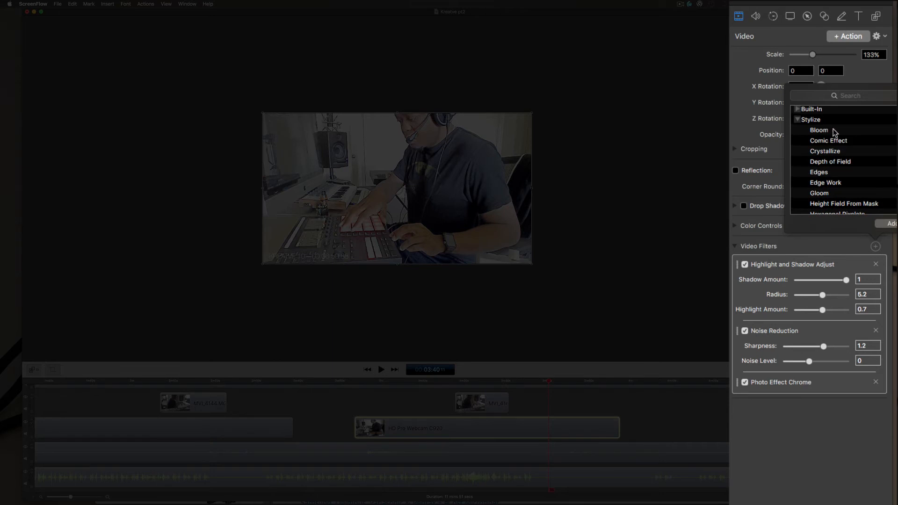
double_click(818, 131)
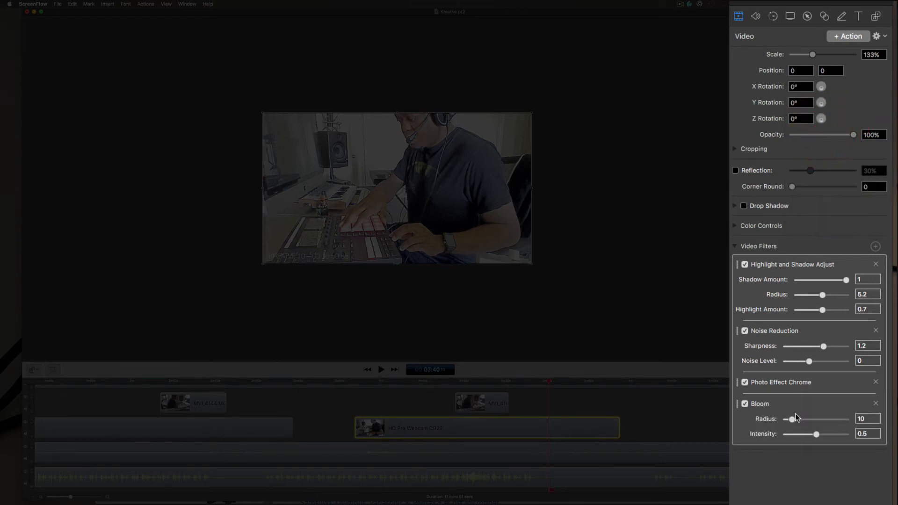
left_click_drag(791, 419, 808, 433)
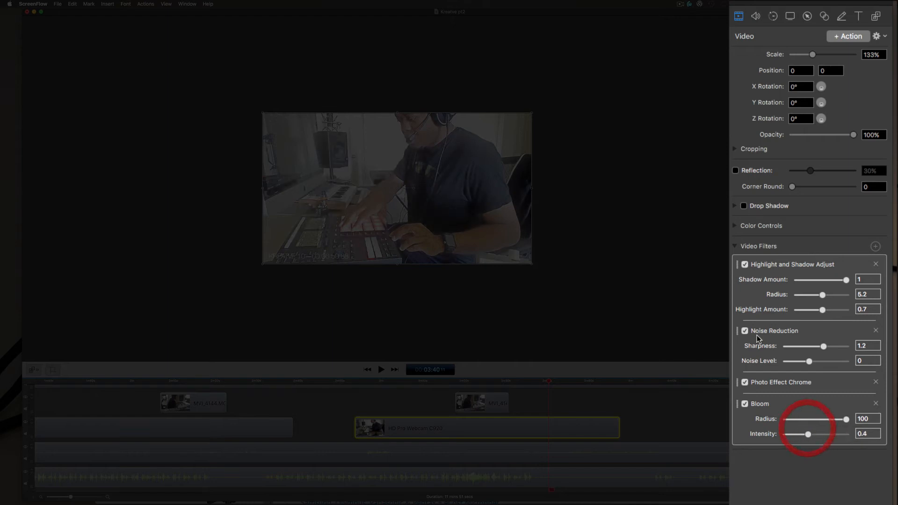
- Disable Photo Effect Chrome, toggle Highlight and Shadow Adjust off and back on, and adjust the Bloom settings
left_click(745, 264)
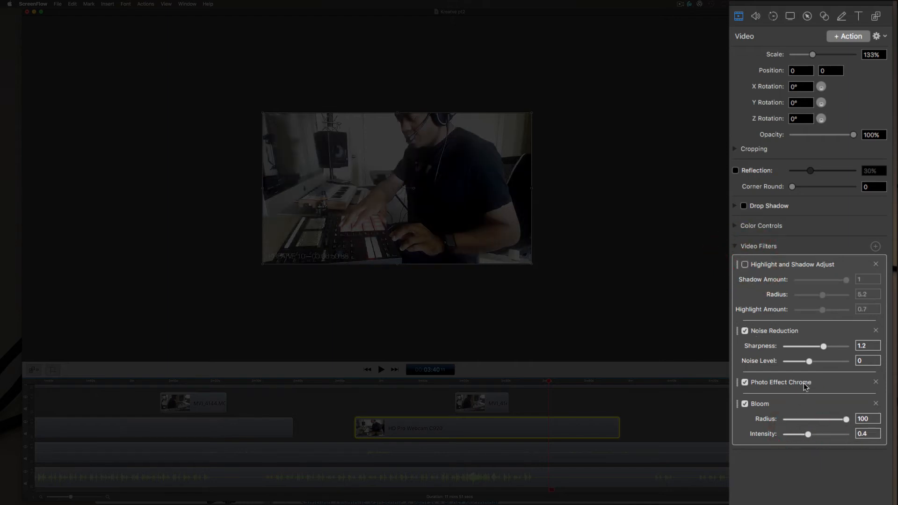
left_click(744, 383)
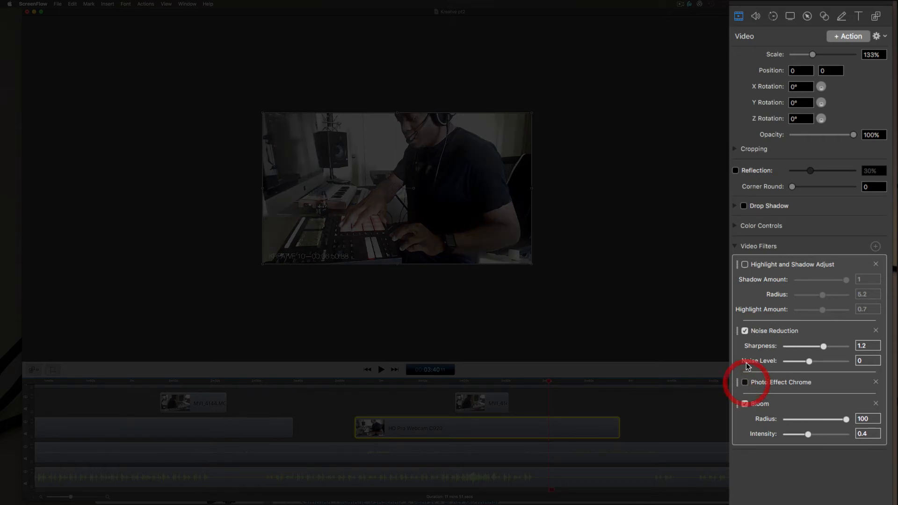
left_click(744, 265)
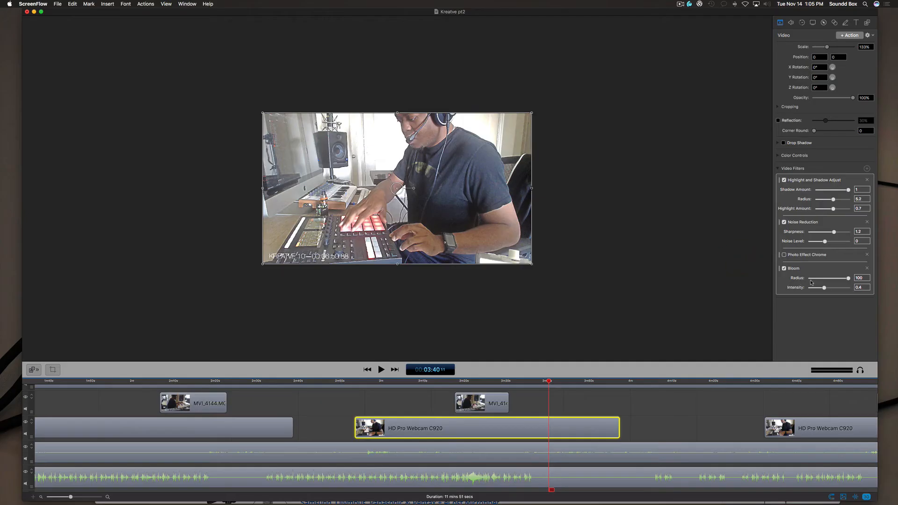
left_click_drag(848, 278, 812, 288)
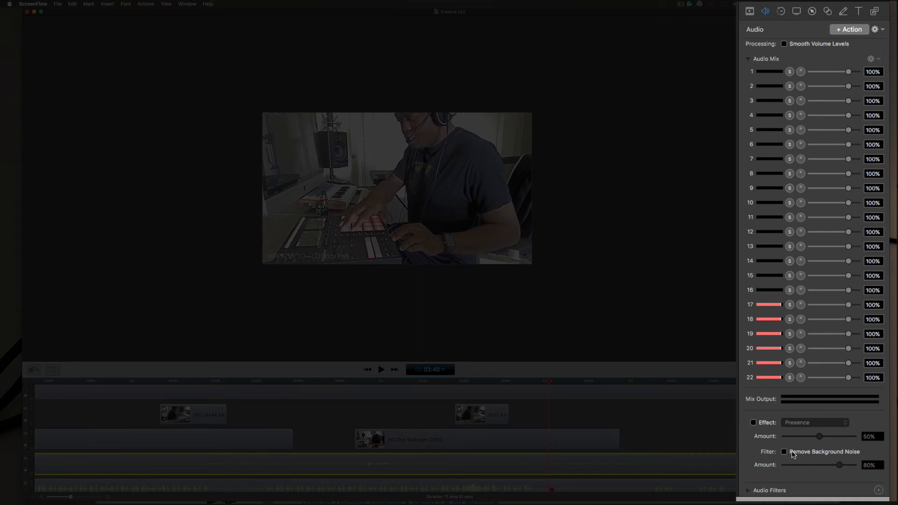
- Browse the audio effect presets for the screen recording, leaving the effect switched off
left_click(841, 424)
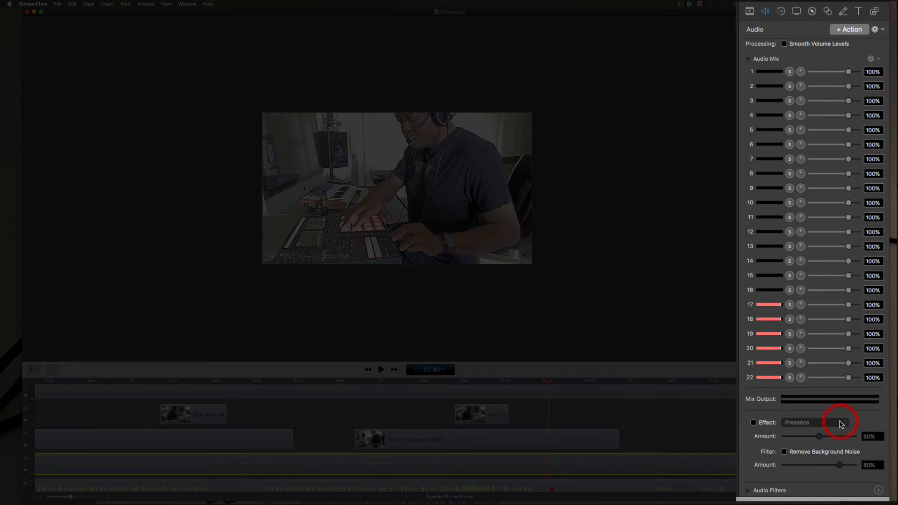
left_click(753, 422)
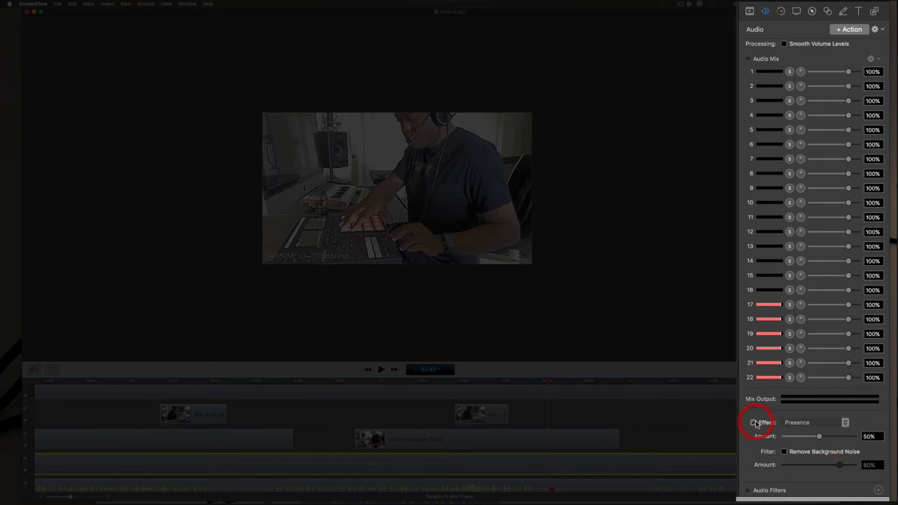
left_click(840, 424)
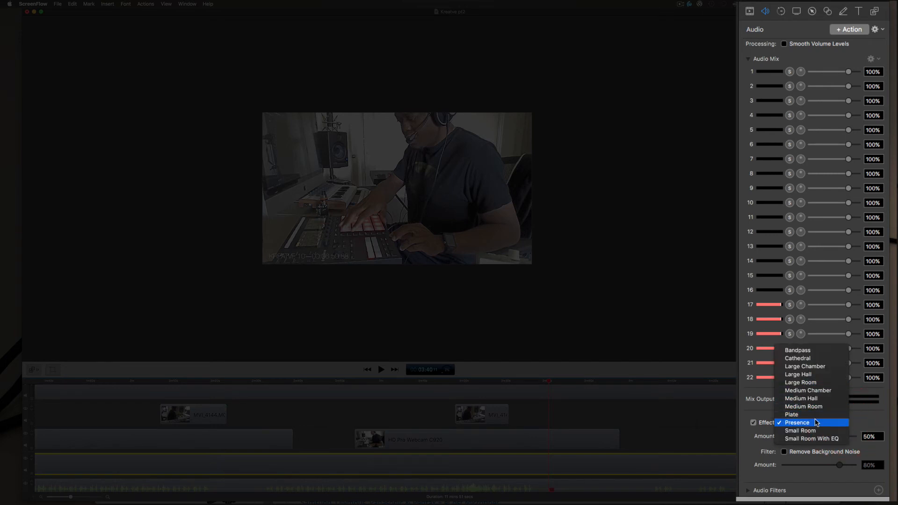
left_click(870, 425)
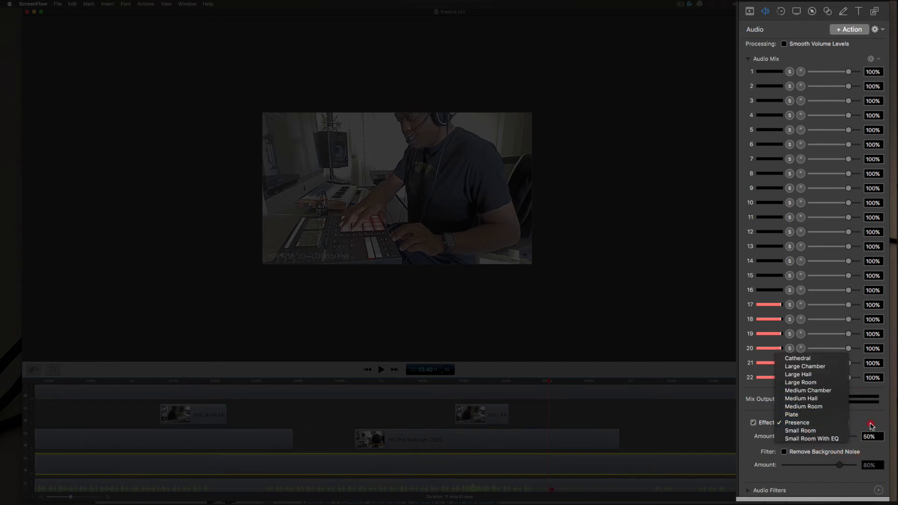
left_click(753, 422)
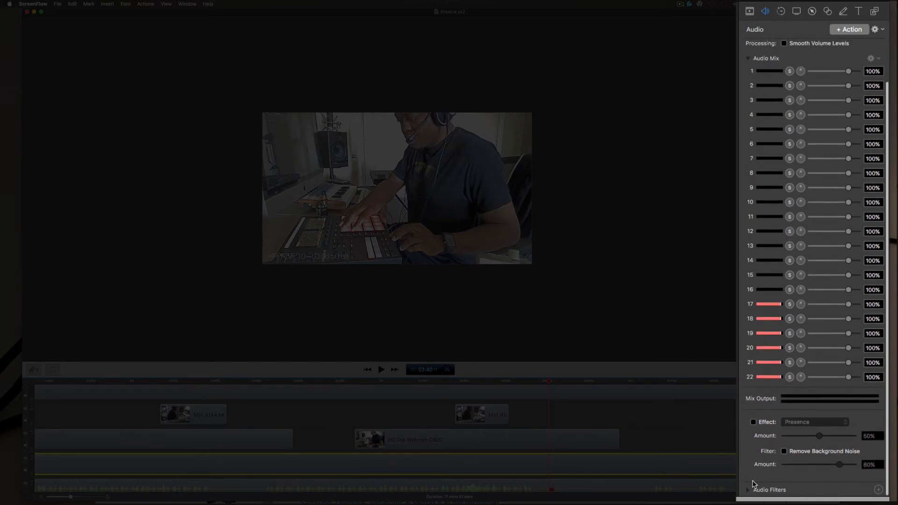
- Browse the audio filter plug-ins and add Apple: AUNBandEQ to the screen recording
left_click(748, 490)
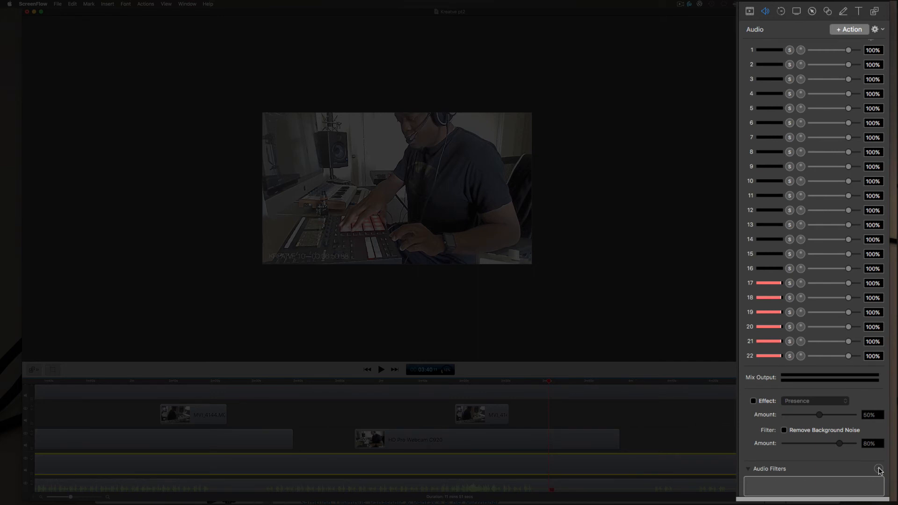
left_click(879, 469)
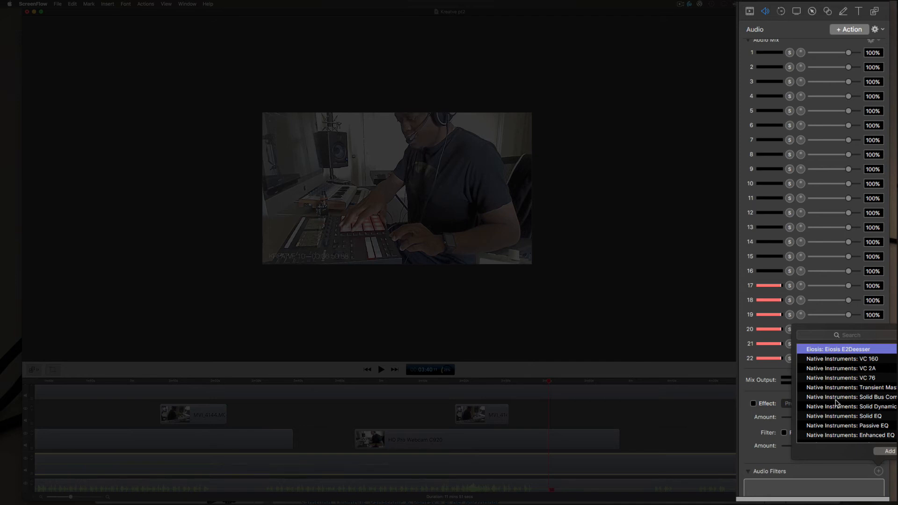
scroll(836, 402, "down", 10)
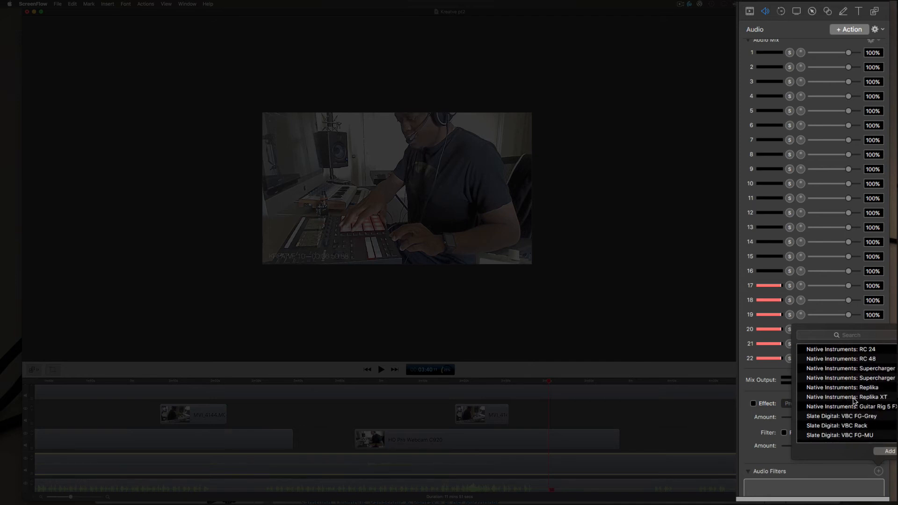
scroll(869, 403, "down", 15)
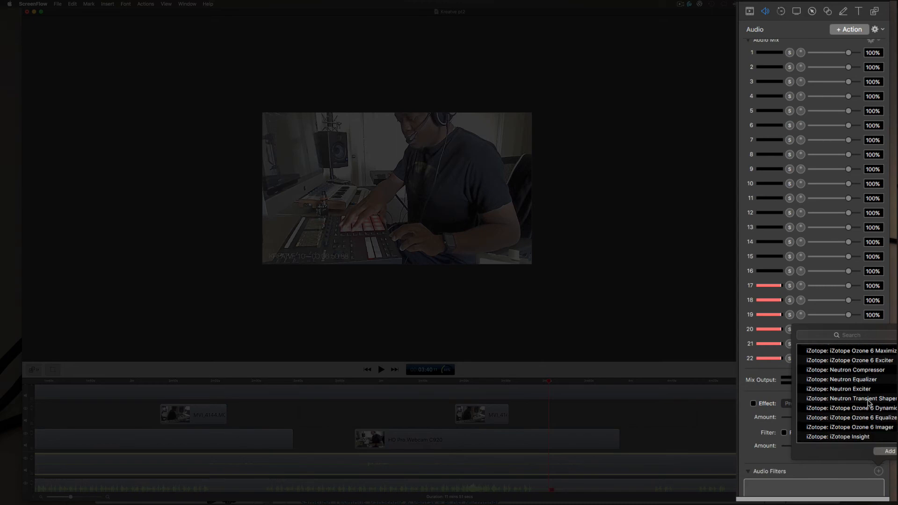
scroll(869, 403, "down", 15)
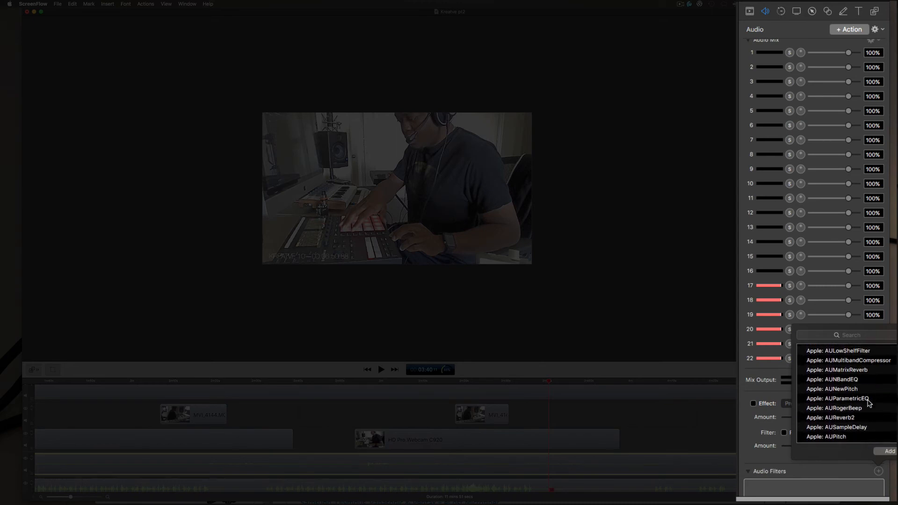
scroll(869, 403, "down", 15)
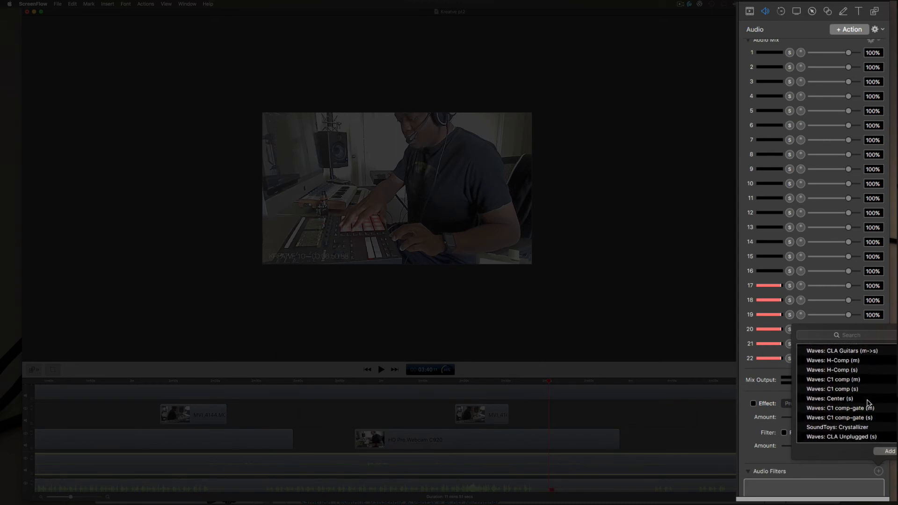
scroll(868, 403, "up", 15)
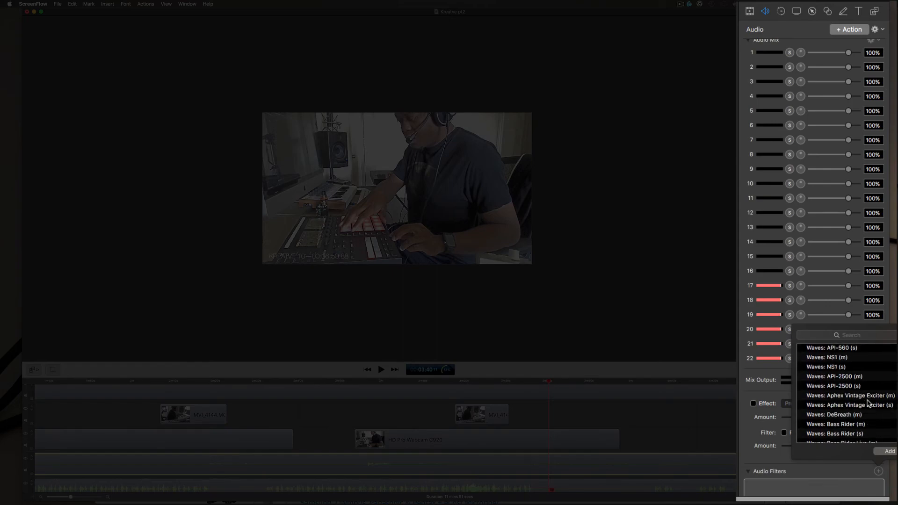
scroll(868, 403, "up", 5)
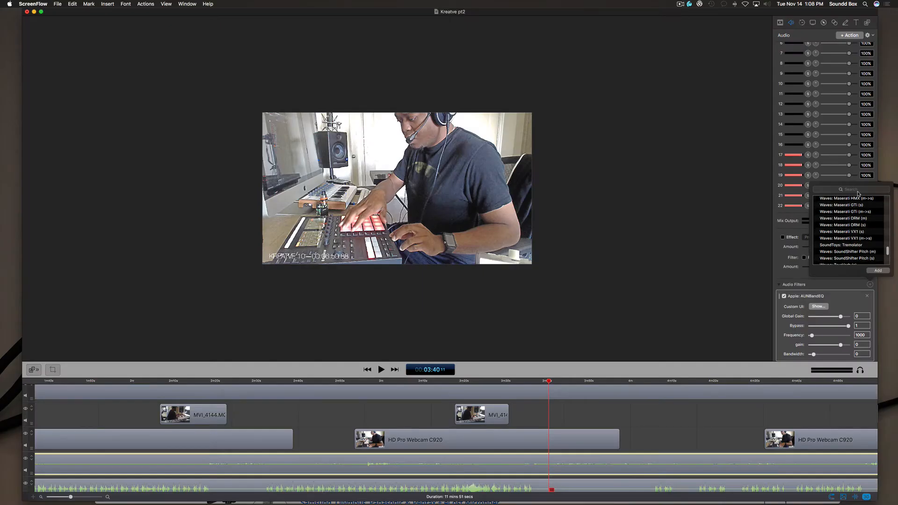
- Search the audio filters for "comp", add iZotope: Neutron Compressor to the screen recording, and look through its parameters
left_click(858, 193)
type("comp")
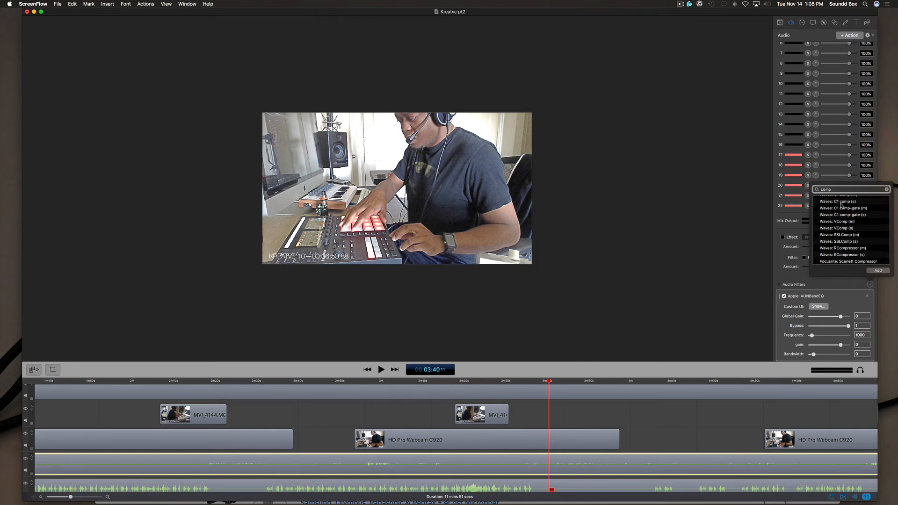
scroll(847, 223, "up", 5)
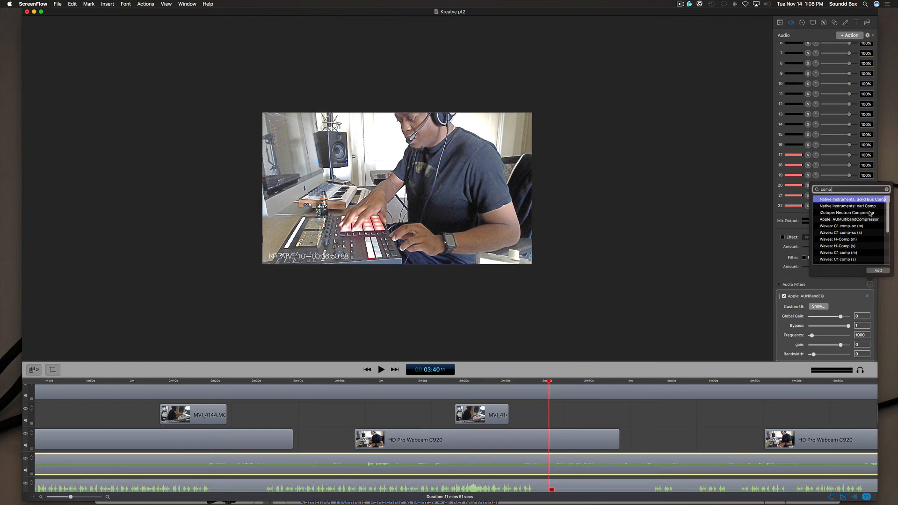
left_click(871, 212)
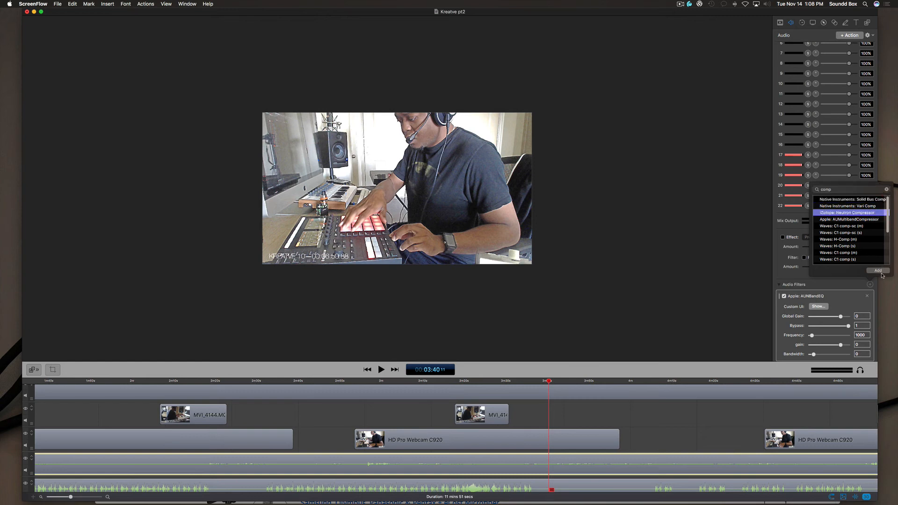
left_click(879, 271)
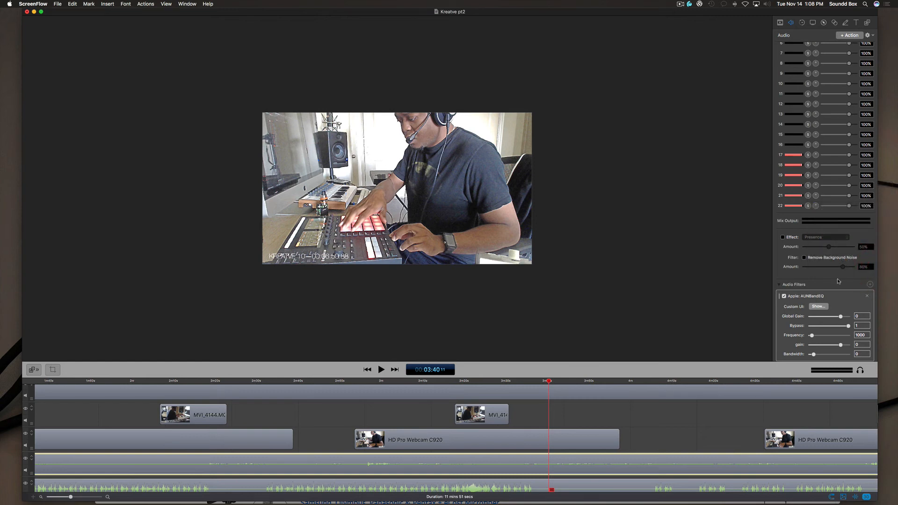
scroll(838, 282, "down", 10)
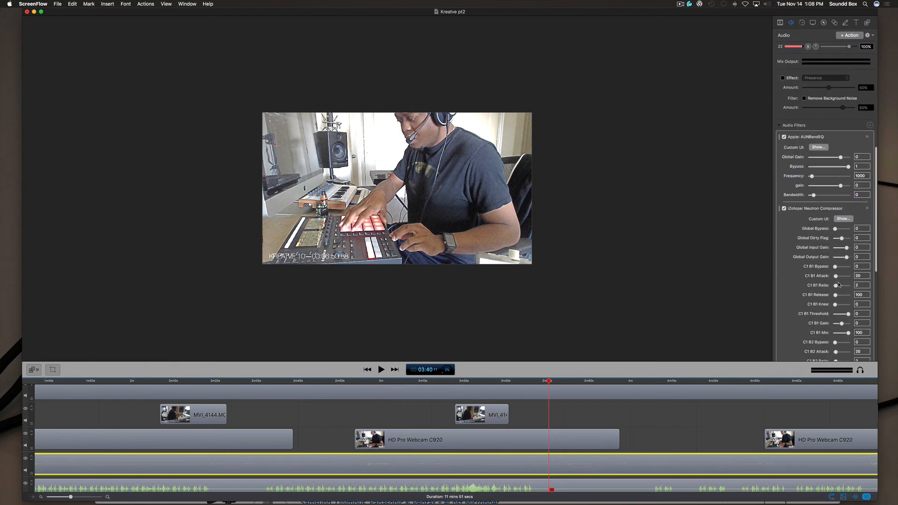
scroll(838, 284, "down", 4)
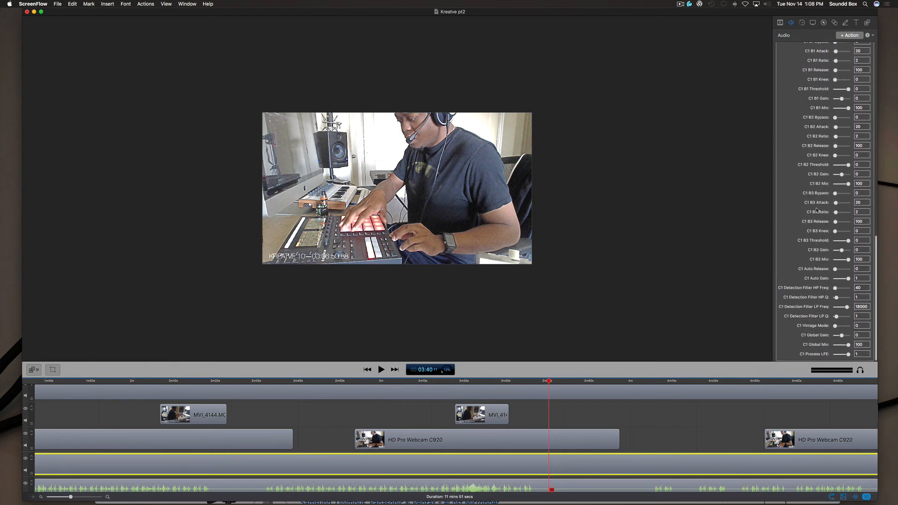
scroll(818, 220, "up", 5)
scroll(814, 210, "down", 5)
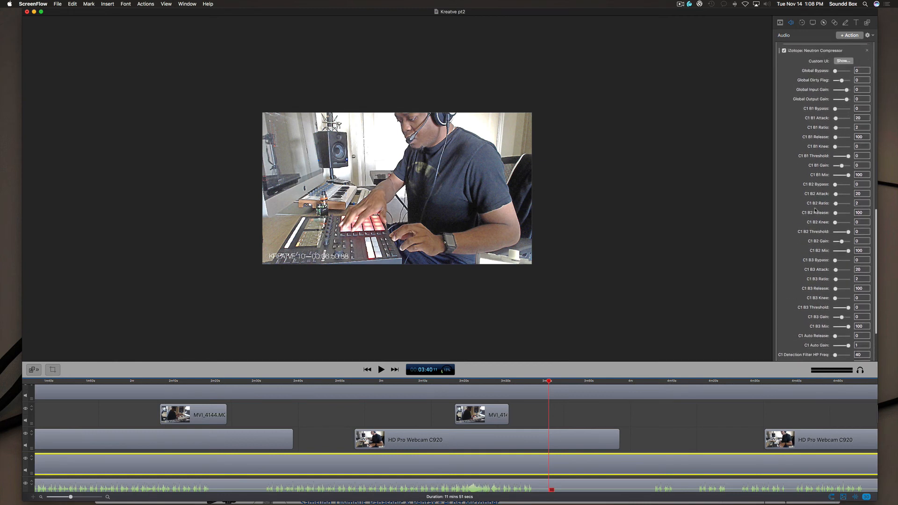
- Review the Neutron Compressor parameters, open the filter's custom interface and dismiss its preset manager
scroll(814, 210, "up", 7)
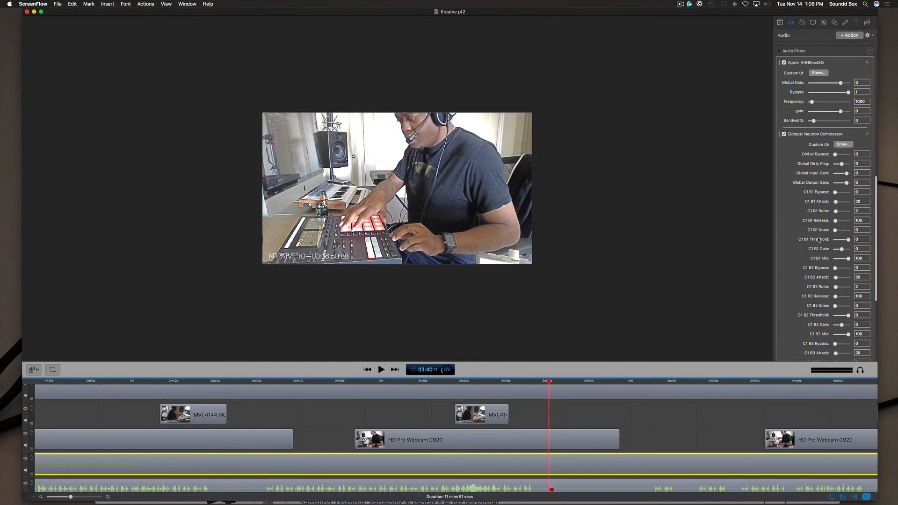
scroll(817, 237, "down", 3)
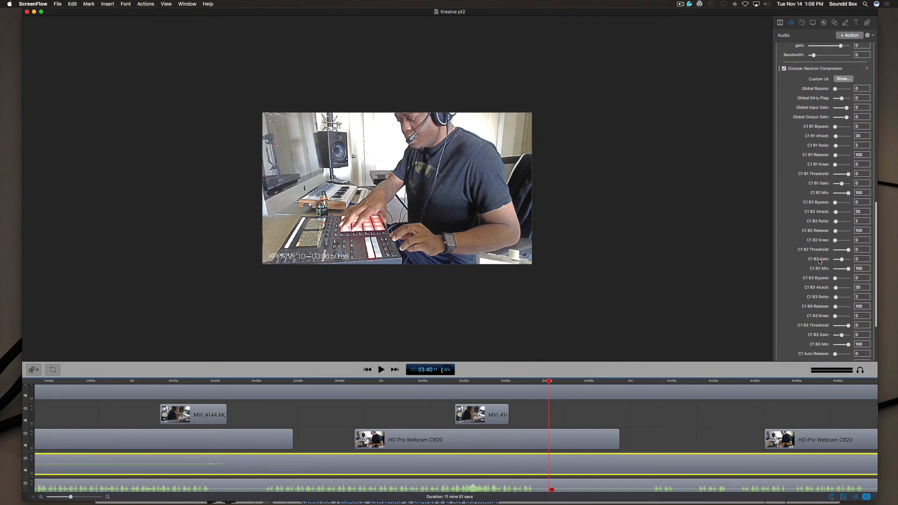
scroll(824, 258, "up", 3)
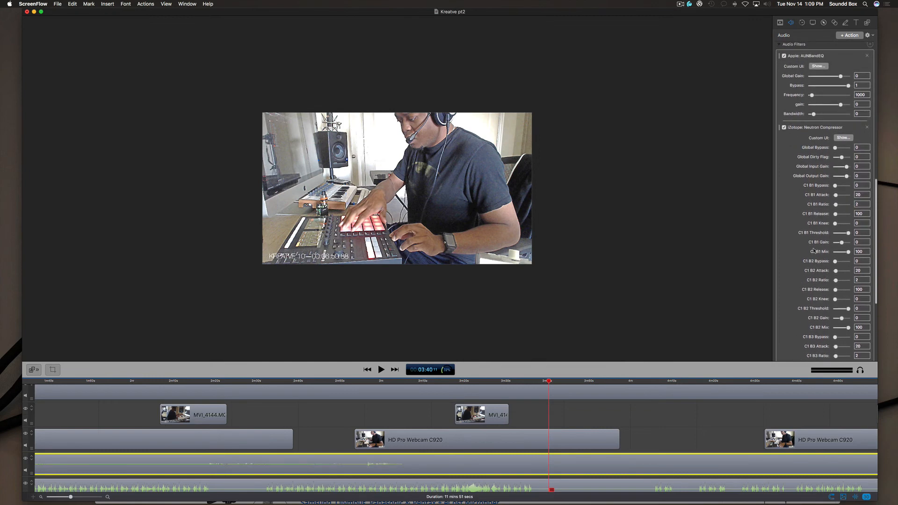
left_click(847, 138)
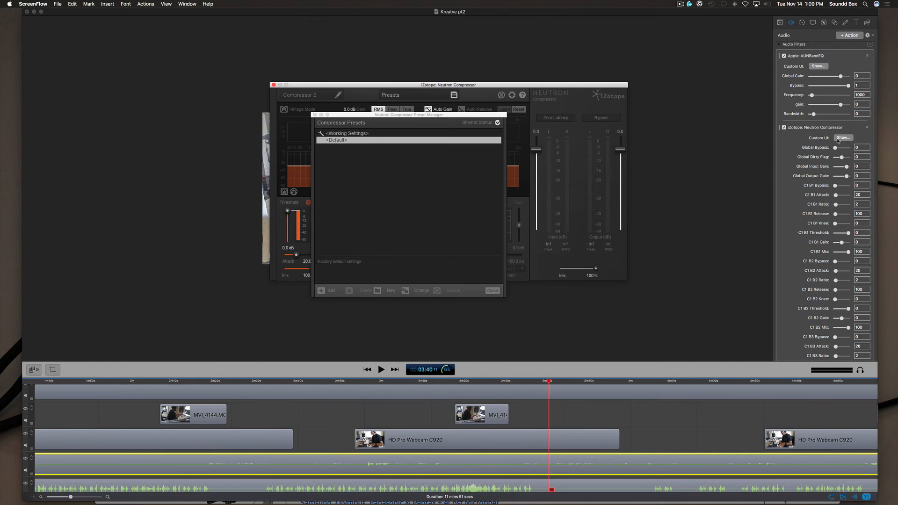
left_click(315, 115)
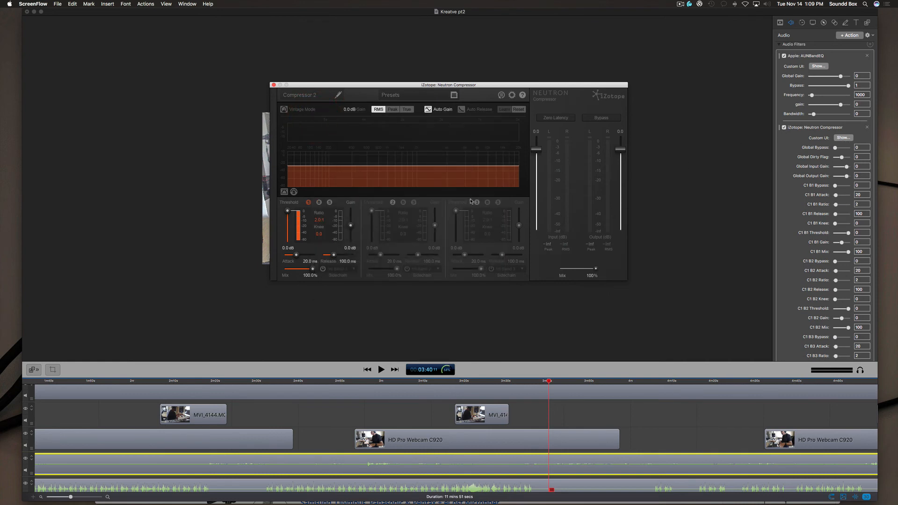
- Show the audio settings of the selected screen recording clip and look over the earlier part of the timeline
left_click(845, 24)
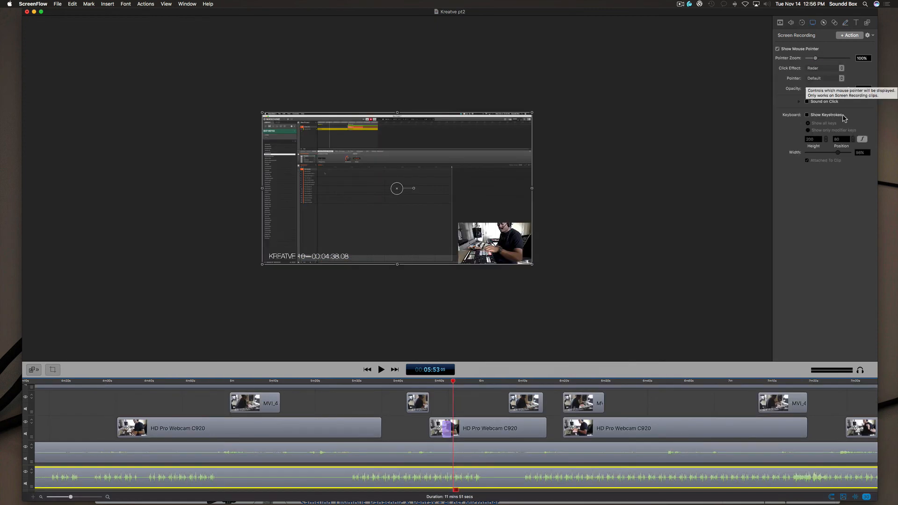
left_click(792, 23)
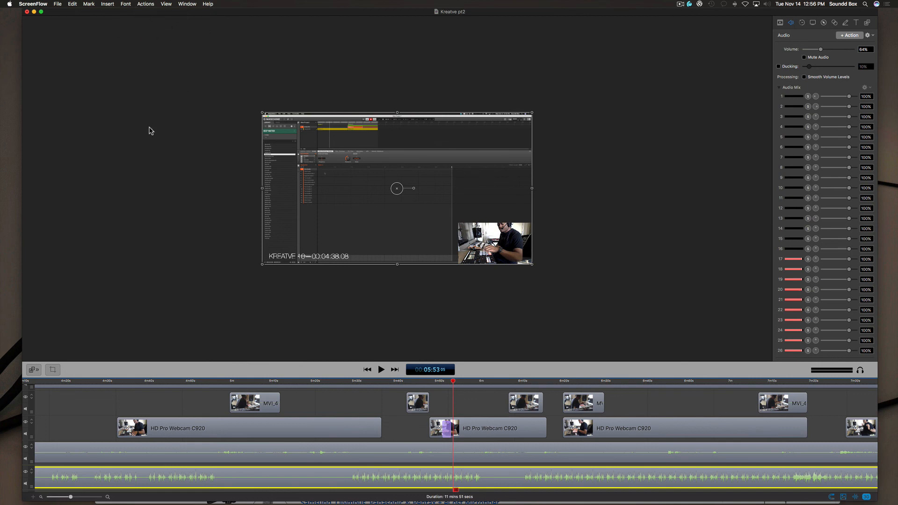
scroll(216, 412, "left", 10)
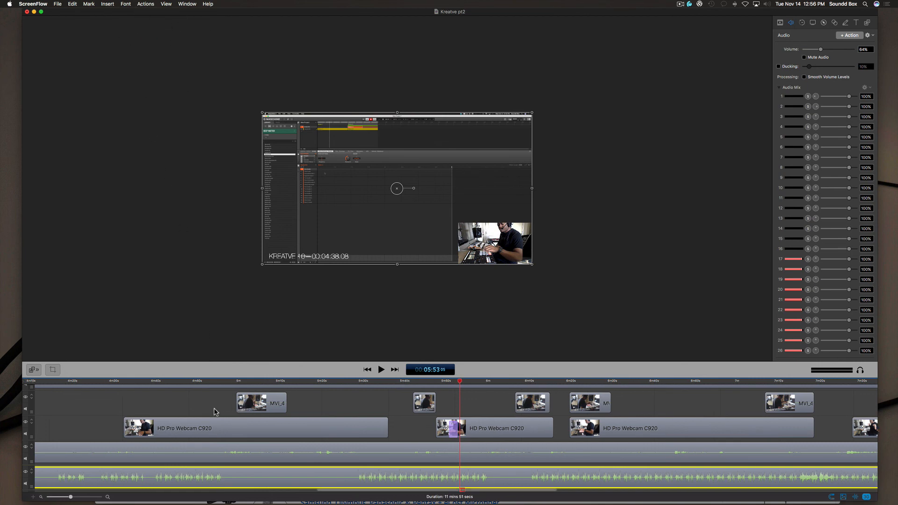
scroll(216, 412, "left", 20)
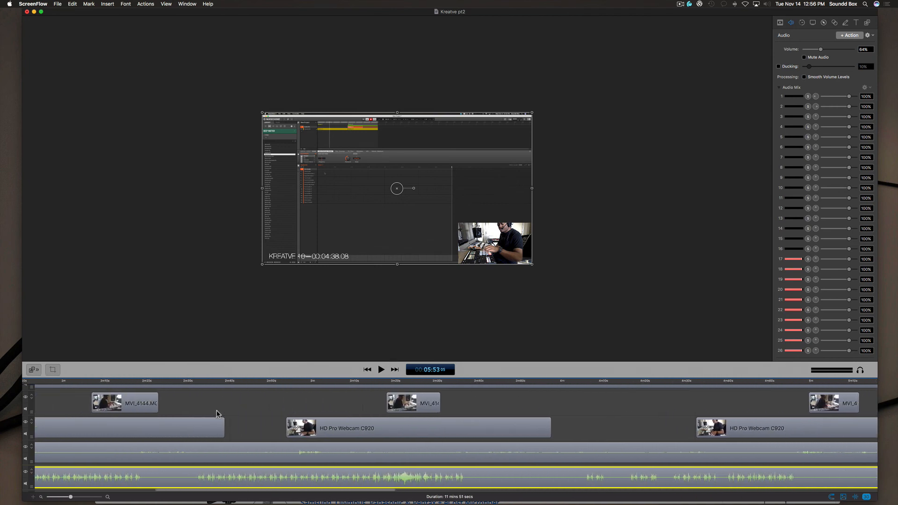